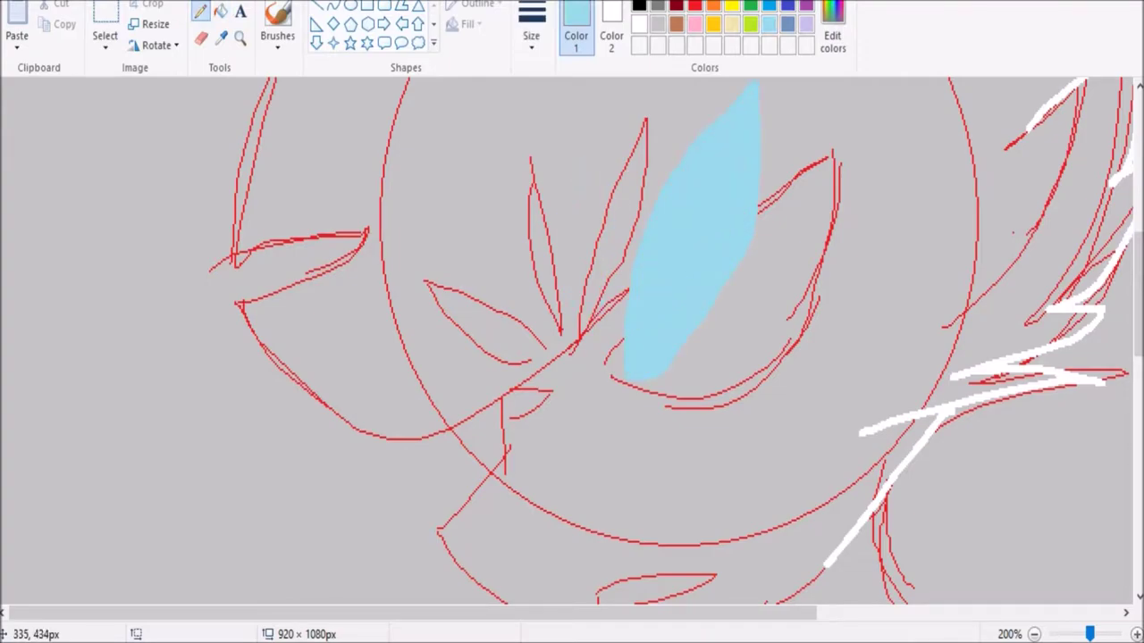
Add slim light blue leaf-shaped marks fanning out beside the large blue eye and clear the sketch lines between them
left_click(579, 315)
left_click(600, 340)
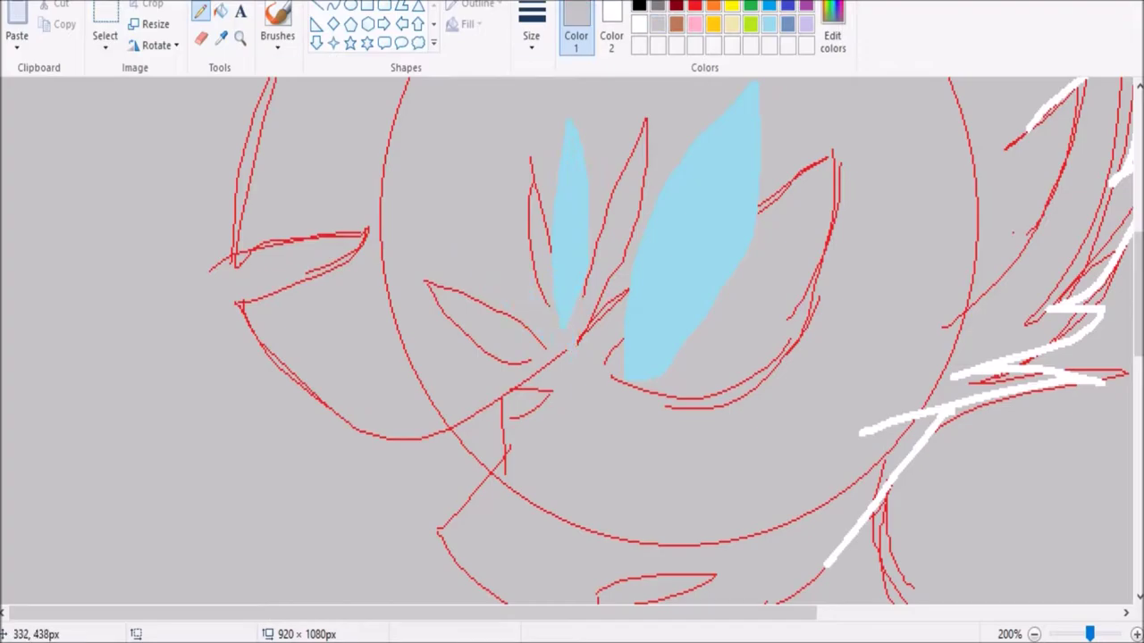
left_click_drag(528, 332, 367, 365)
left_click(449, 384)
scroll(572, 339, "up", 5)
scroll(328, 192, "down", 3)
mouse_move(328, 192)
left_mouse_down()
mouse_move(244, 536)
mouse_move(233, 393)
mouse_move(393, 282)
left_mouse_up()
scroll(233, 393, "down", 2)
key("ctrl+z")
key("ctrl+z")
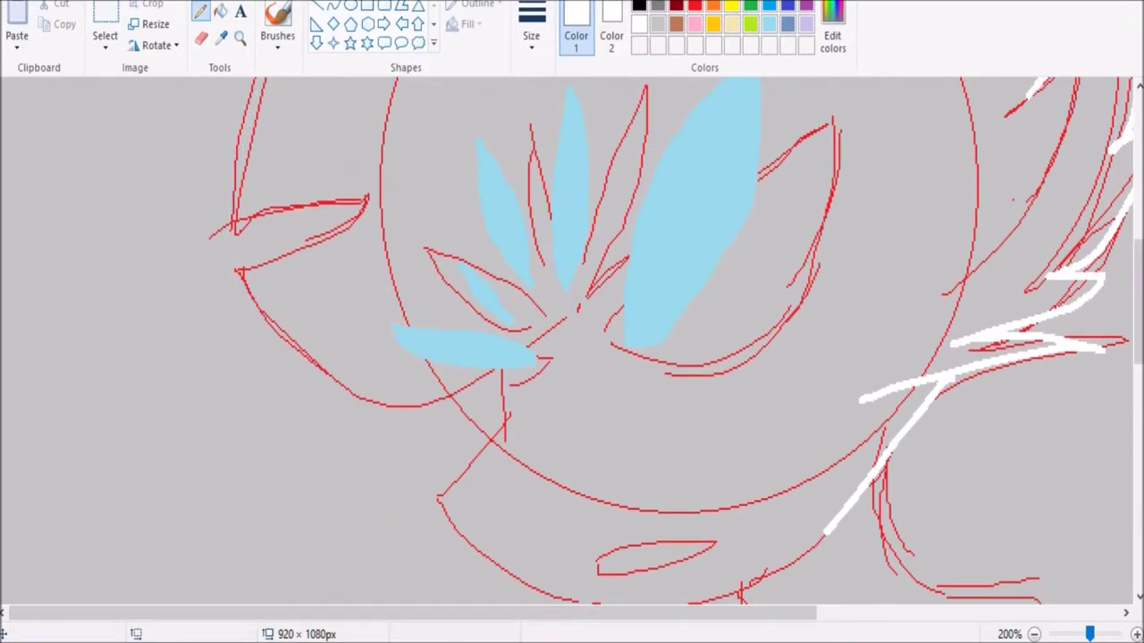
Outline the character's muzzle and jaw in white over the red sketch
key("ctrl+Page_Down")
key("ctrl+Page_Down")
key("ctrl+Page_Up")
mouse_move(162, 345)
left_mouse_down()
mouse_move(111, 427)
mouse_move(259, 384)
left_mouse_up()
scroll(434, 405, "down", 2)
left_click_drag(284, 438, 181, 300)
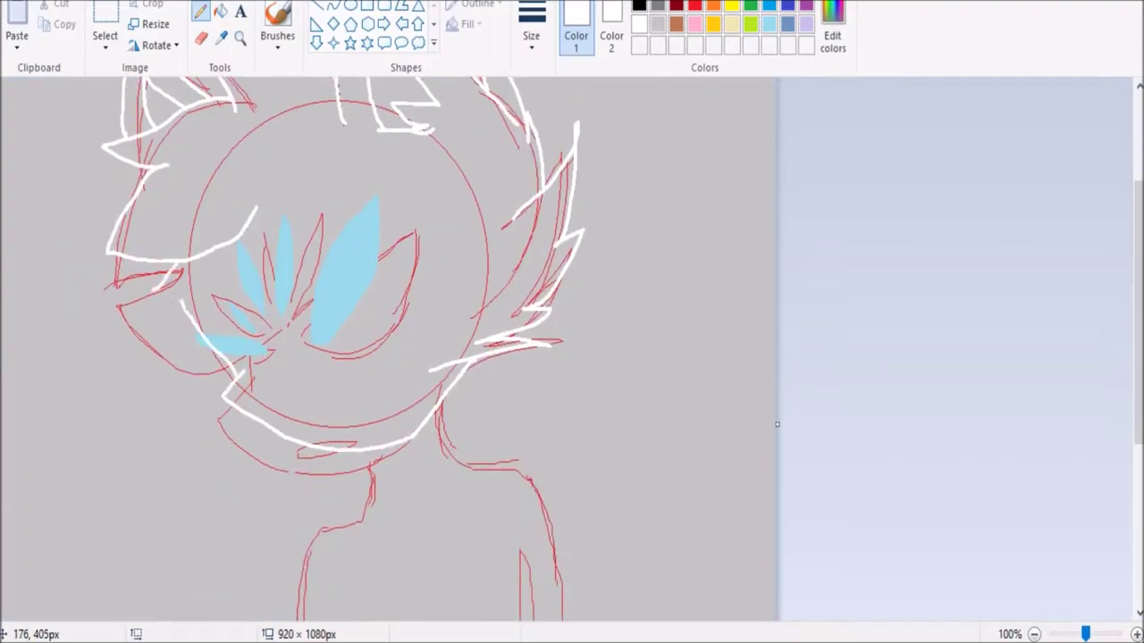
Outline the neck, shoulders and dripping lower body in white, roughly following the red sketch
key("ctrl+z")
mouse_move(470, 364)
left_mouse_down()
mouse_move(474, 446)
mouse_move(581, 605)
left_mouse_up()
scroll(581, 605, "down", 2)
left_click_drag(581, 447, 582, 498)
scroll(582, 498, "down", 2)
mouse_move(581, 357)
left_mouse_down()
mouse_move(525, 265)
mouse_move(366, 323)
mouse_move(295, 229)
left_mouse_up()
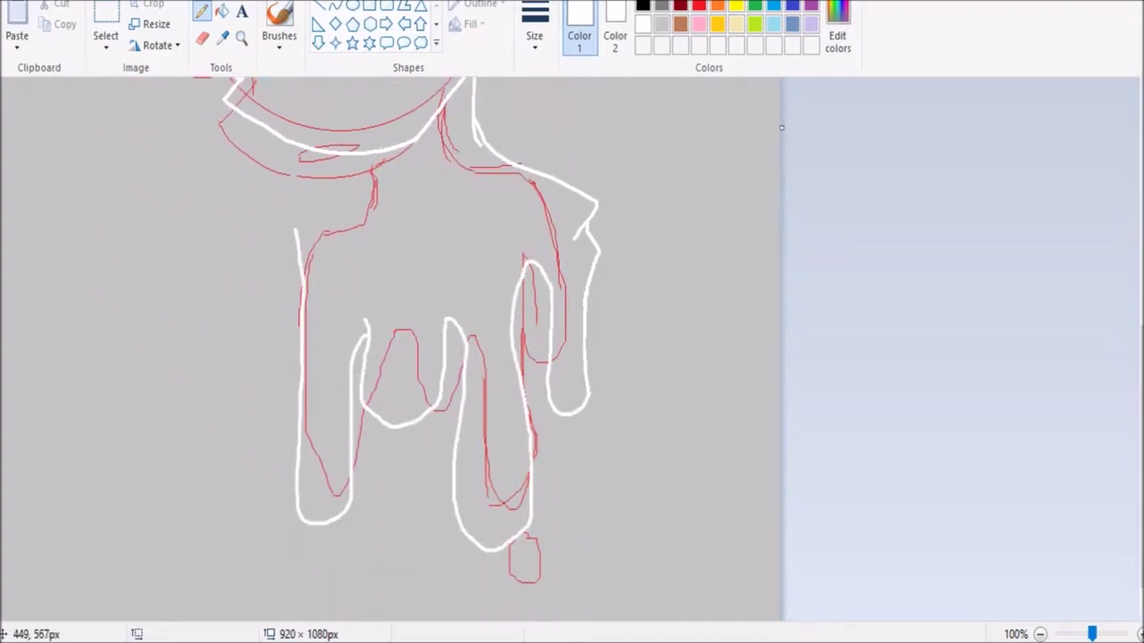
Try filling the outlined torso and its drips with white while the red sketch lines are still there
left_click(222, 11)
left_click(411, 268)
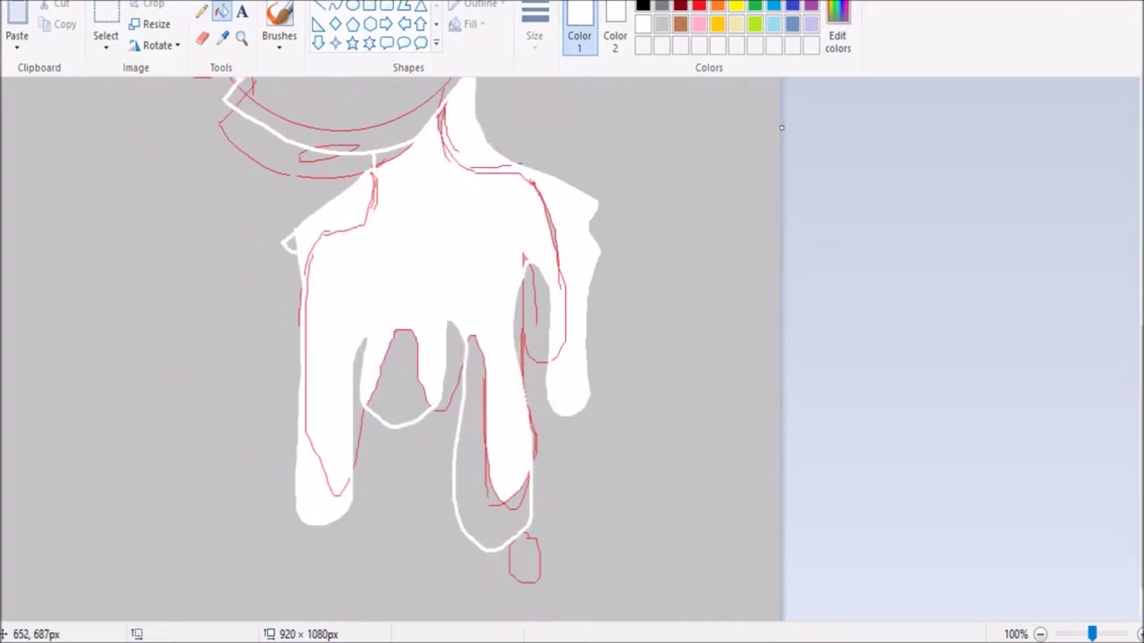
left_click(384, 384)
left_click(470, 429)
scroll(402, 358, "up", 4)
scroll(402, 357, "down", 1)
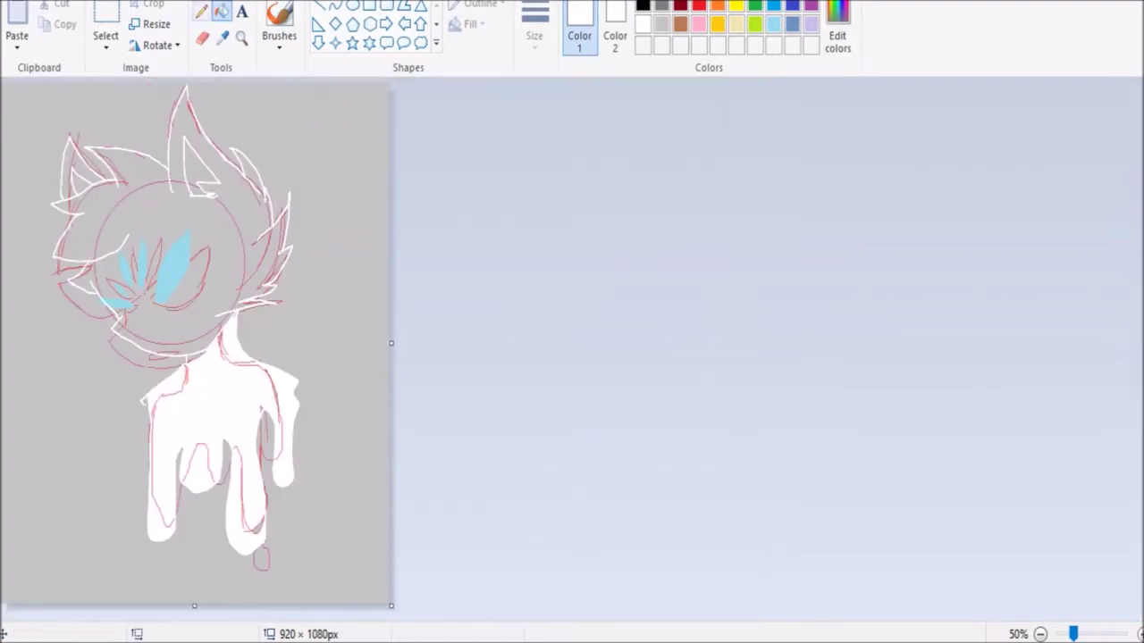
Set Color 1 to the sketch's red and Color 2 to the canvas grey, and undo the white body fills
left_click(266, 276)
left_click(615, 36)
left_click(662, 24)
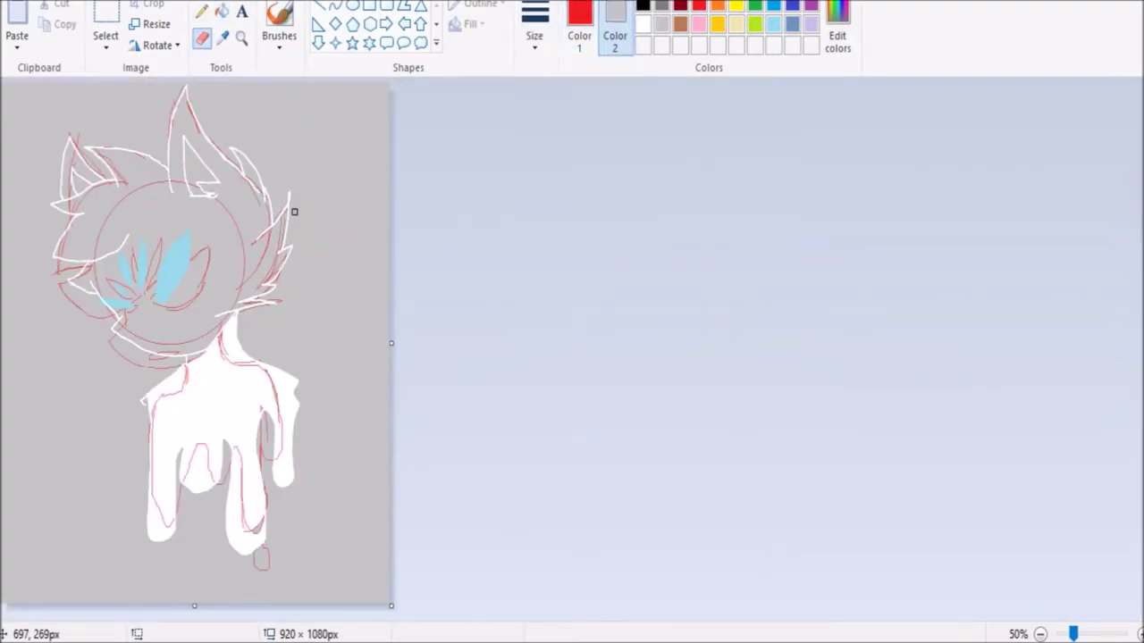
key("ctrl+z")
key("ctrl+z")
key("ctrl+z")
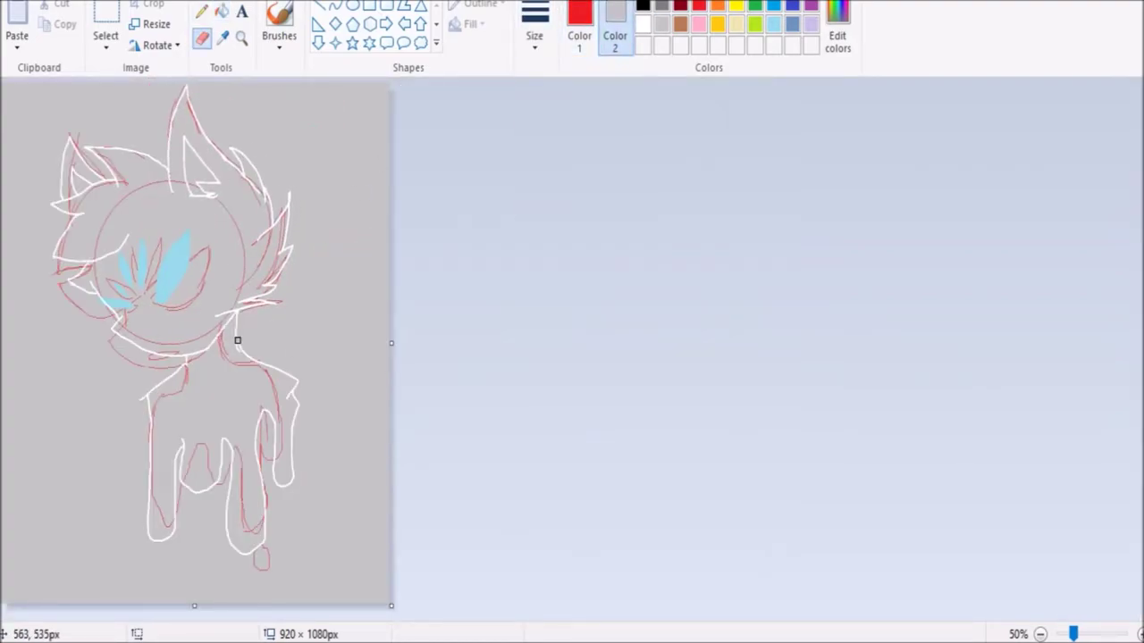
Search Windows for "keybo" and open the On-Screen Keyboard
key("super")
type("keybo")
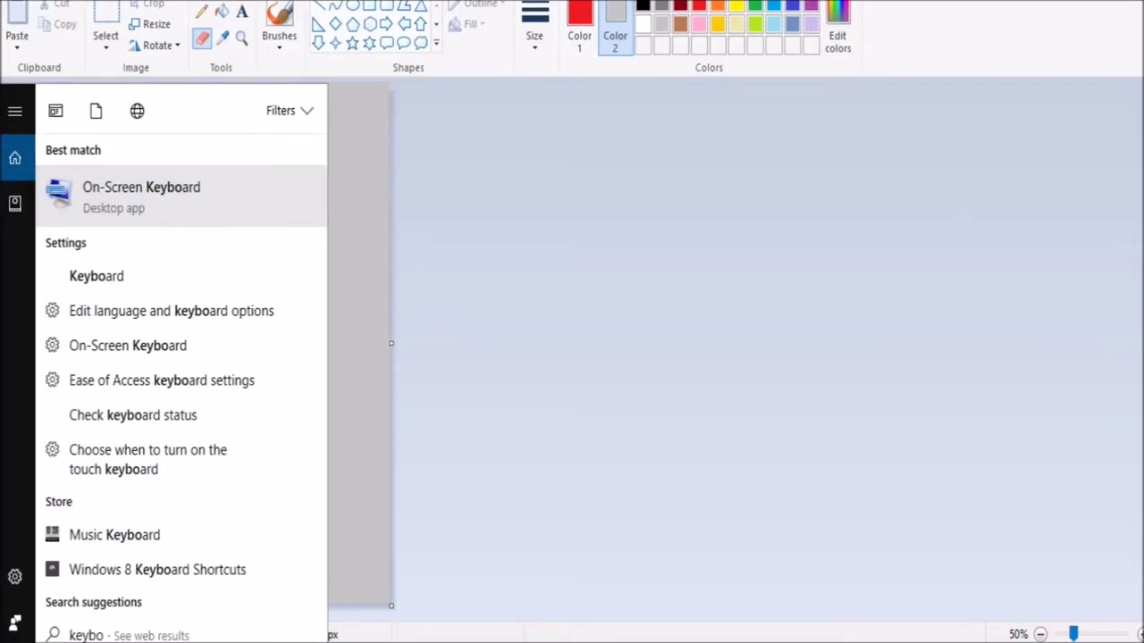
key("Return")
Erase the red sketch lines to canvas grey, leaving only the white outline and the blue marks
left_click_drag(271, 288, 226, 232)
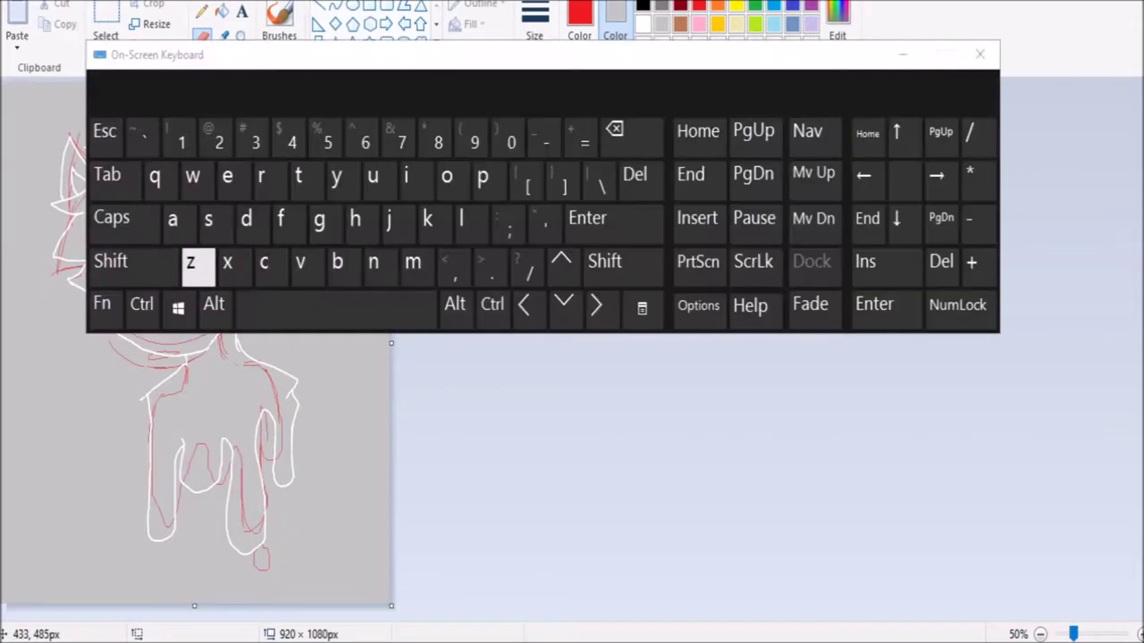
key("ctrl+plus")
mouse_move(264, 192)
left_mouse_down()
mouse_move(107, 161)
mouse_move(42, 267)
mouse_move(169, 337)
mouse_move(256, 426)
mouse_move(170, 557)
mouse_move(167, 393)
left_mouse_up()
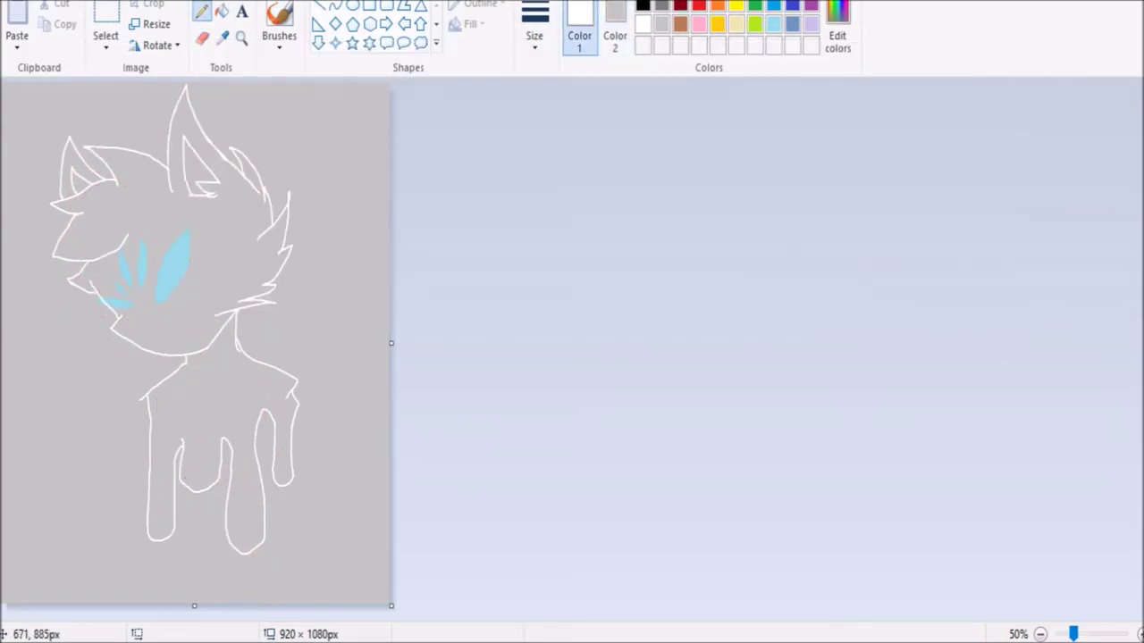
Fill the cleaned body outline, including its drips, with solid white
left_click(222, 10)
left_click(288, 505)
key("ctrl+Page_Up")
left_click(838, 41)
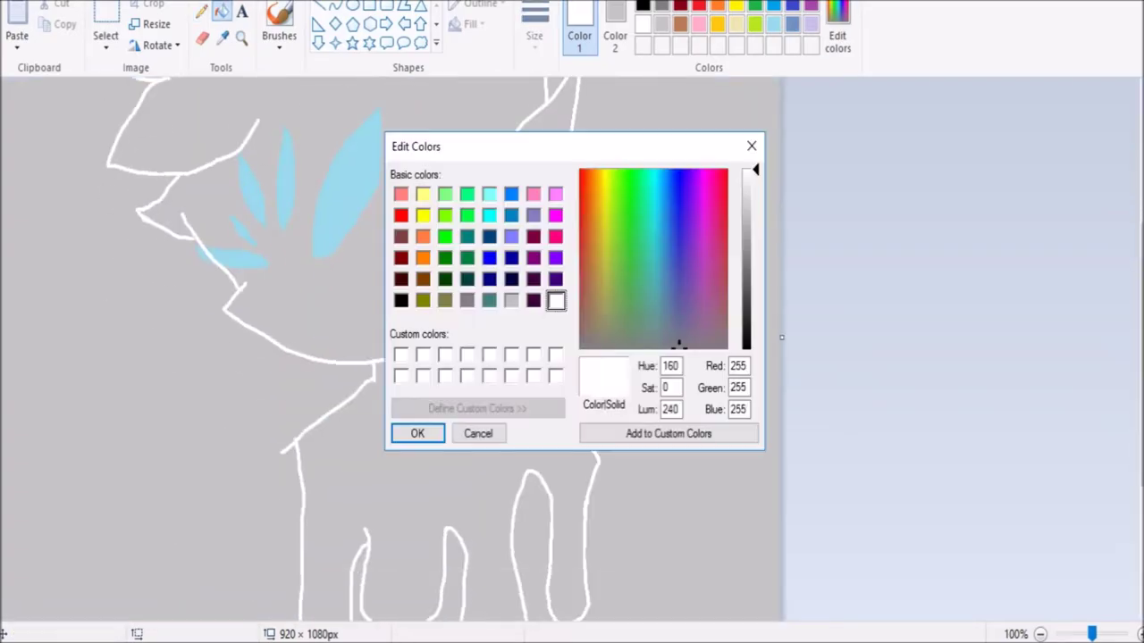
left_click(409, 434)
left_click(447, 536)
Shade the neck and upper chest with off-white strokes of a textured brush
key("ctrl+Page_Up")
left_click(279, 40)
left_click(381, 72)
left_click_drag(759, 411, 876, 259)
mouse_move(942, 323)
left_mouse_down()
mouse_move(976, 240)
mouse_move(788, 366)
left_mouse_up()
left_click(838, 40)
left_click(416, 434)
mouse_move(983, 268)
left_mouse_down()
mouse_move(1010, 197)
mouse_move(1000, 268)
mouse_move(1015, 349)
mouse_move(1045, 300)
left_mouse_up()
Cover the shading that spills past the neck's outer edge and the jawline with canvas-grey curves
left_click(201, 11)
left_click(535, 36)
left_click(573, 192)
left_click_drag(959, 171, 992, 339)
key("ctrl+z")
left_click(335, 8)
left_click_drag(960, 171, 1019, 357)
left_click_drag(970, 268, 963, 232)
mouse_move(1019, 358)
left_mouse_down()
mouse_move(1010, 509)
mouse_move(1014, 340)
mouse_move(1002, 384)
mouse_move(1080, 481)
left_mouse_up()
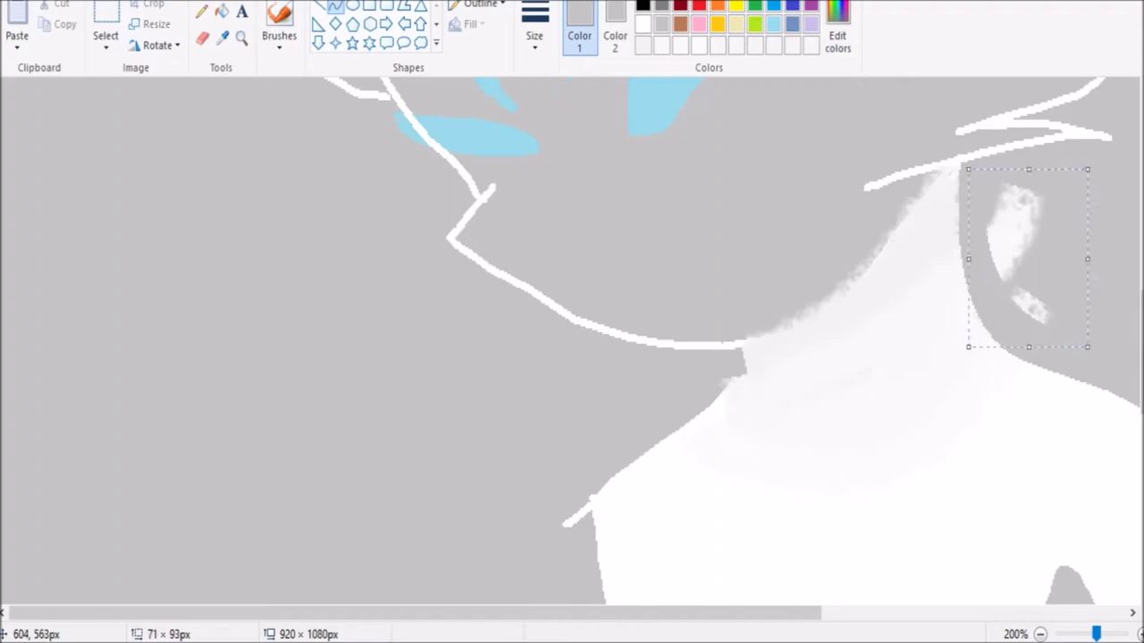
mouse_move(1028, 268)
left_mouse_down()
mouse_move(1005, 233)
mouse_move(1037, 205)
left_mouse_up()
left_click_drag(756, 336, 850, 313)
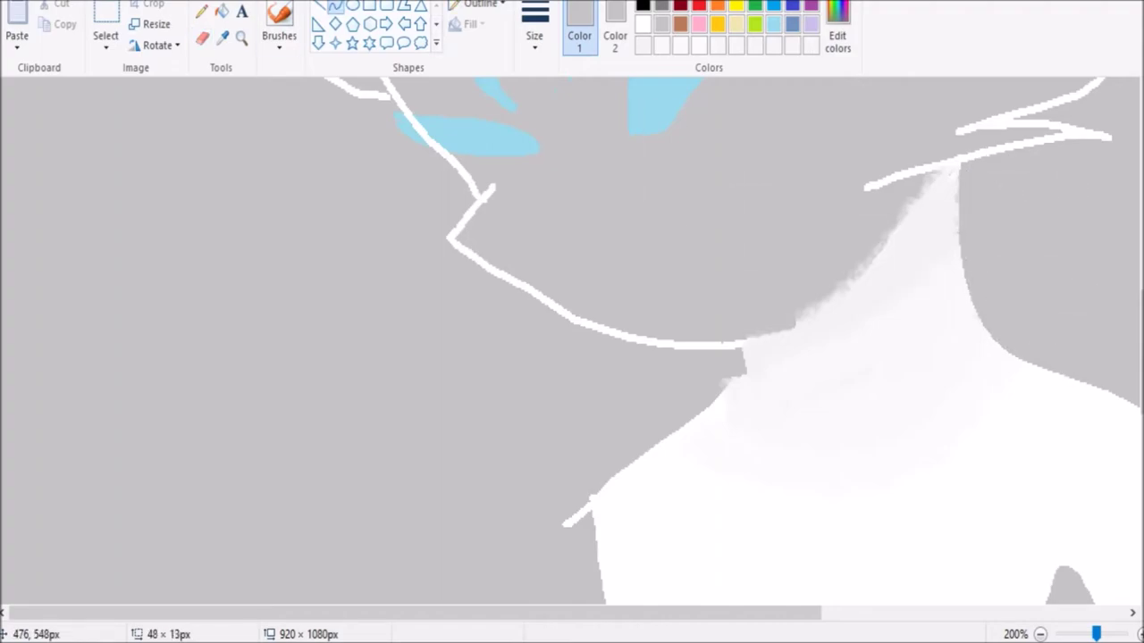
left_click_drag(921, 183, 750, 330)
Shade the outer arm and its drip with the textured brush and trim the rough edges in canvas grey
scroll(572, 349, "down", 1)
left_click(279, 27)
mouse_move(572, 236)
left_mouse_down()
mouse_move(595, 299)
mouse_move(599, 384)
left_mouse_up()
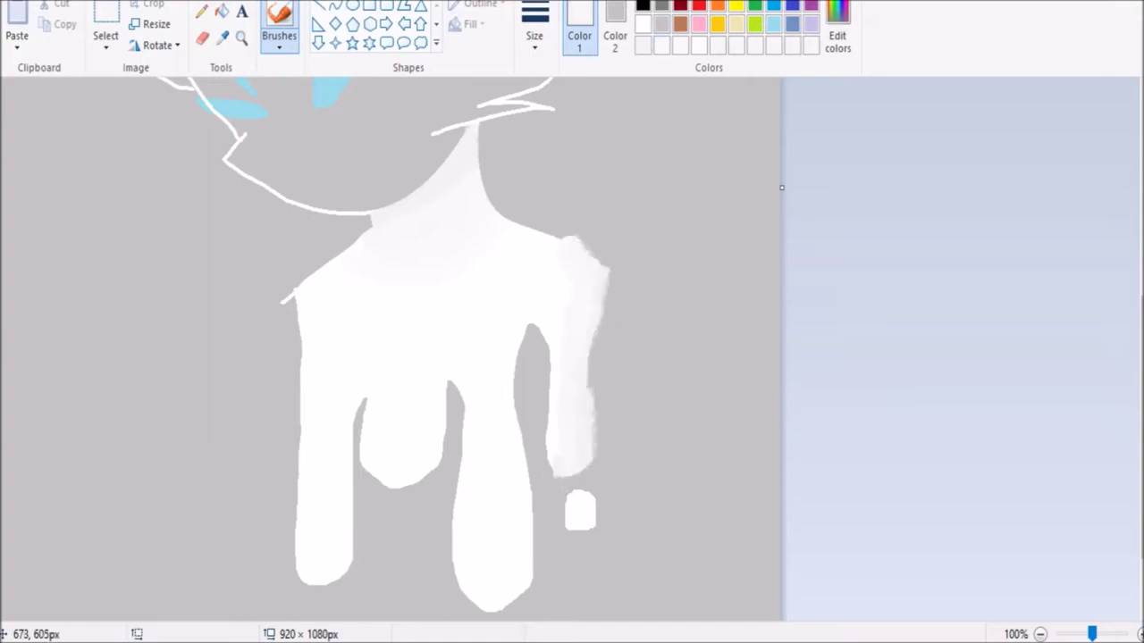
left_click(334, 6)
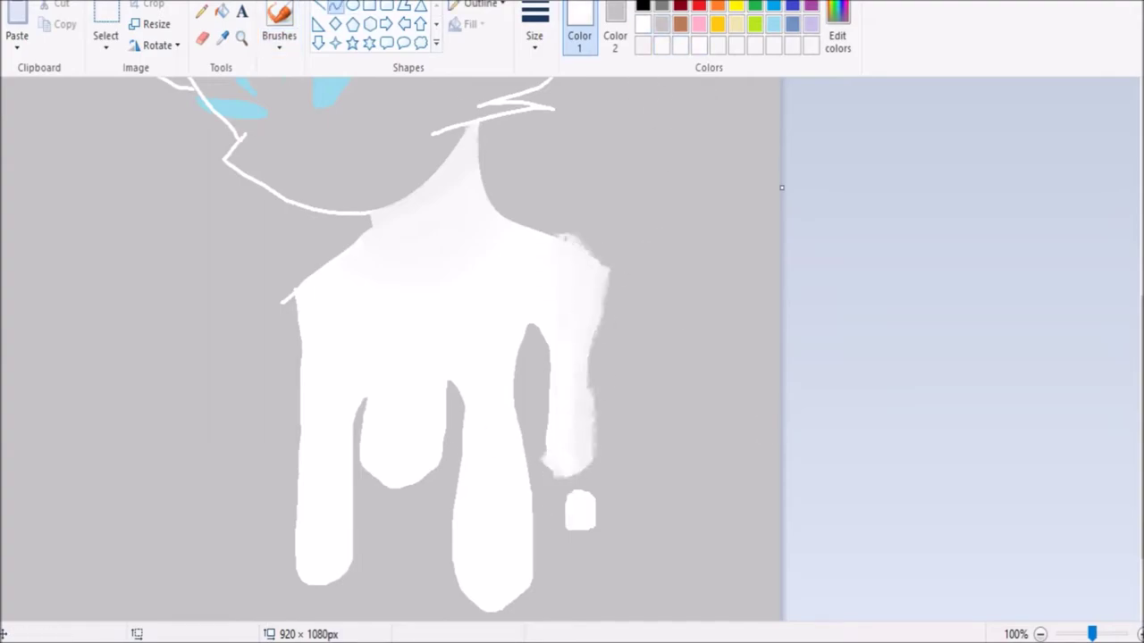
mouse_move(560, 234)
left_mouse_down()
mouse_move(609, 279)
mouse_move(598, 293)
left_mouse_up()
left_click(200, 11)
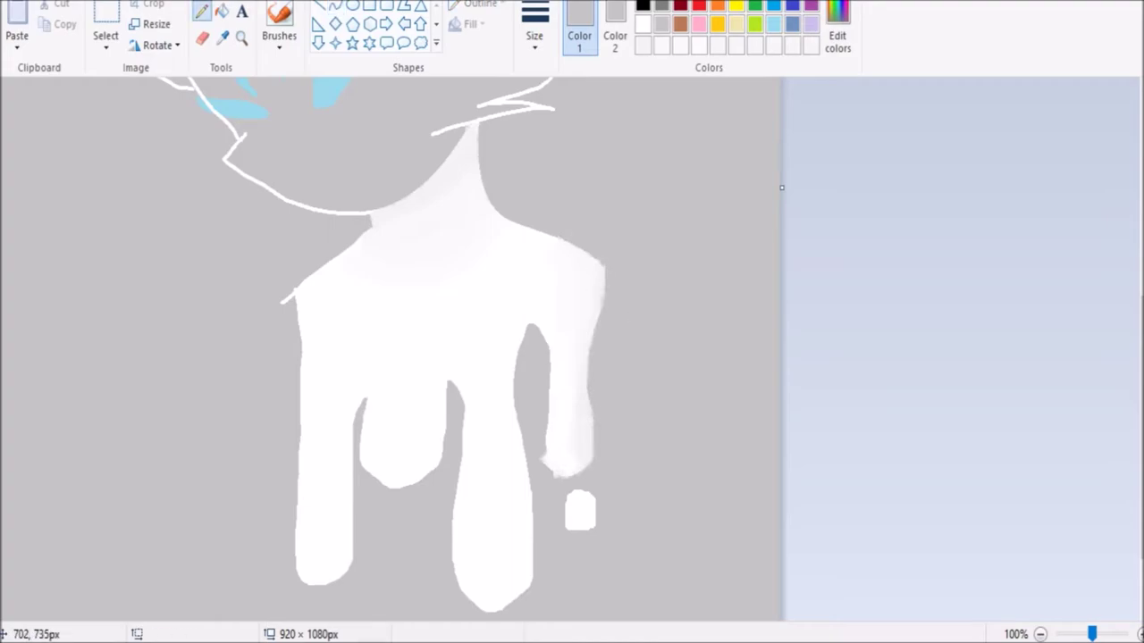
Shade the detached drop below the arm with the white textured brush and round it off in canvas grey
left_click(279, 18)
left_click(643, 24)
left_click_drag(583, 536, 591, 487)
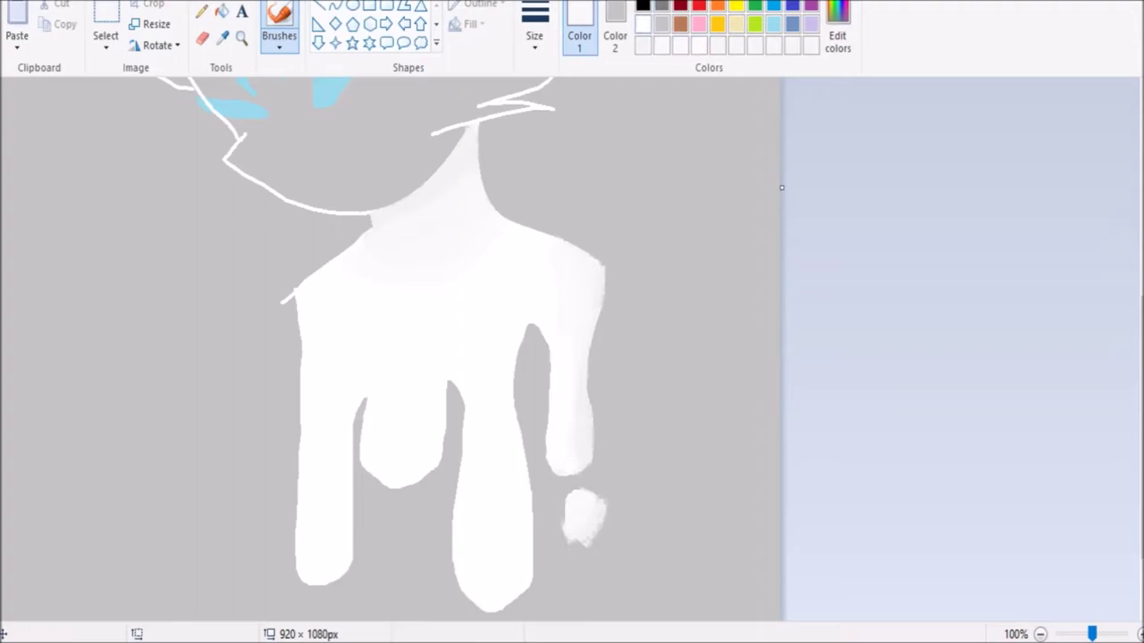
left_click(200, 11)
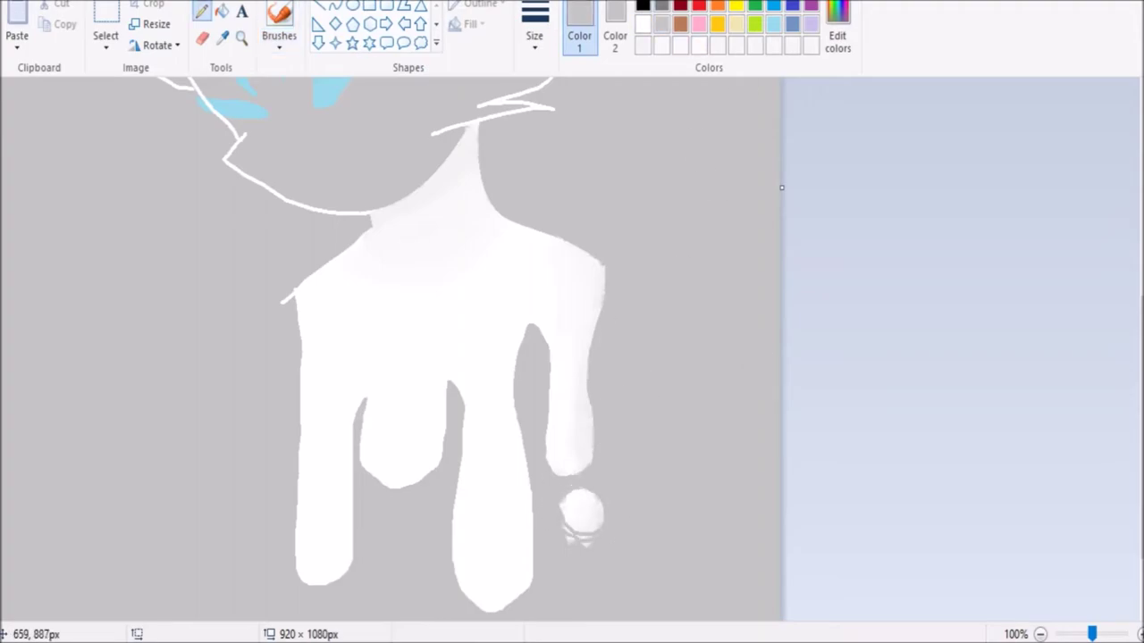
Shade the long drip next to the arm with the textured brush and clean its ragged edges in canvas grey
left_click(279, 17)
left_click(643, 24)
mouse_move(513, 322)
left_mouse_down()
mouse_move(518, 429)
mouse_move(483, 608)
mouse_move(533, 465)
mouse_move(526, 375)
left_mouse_up()
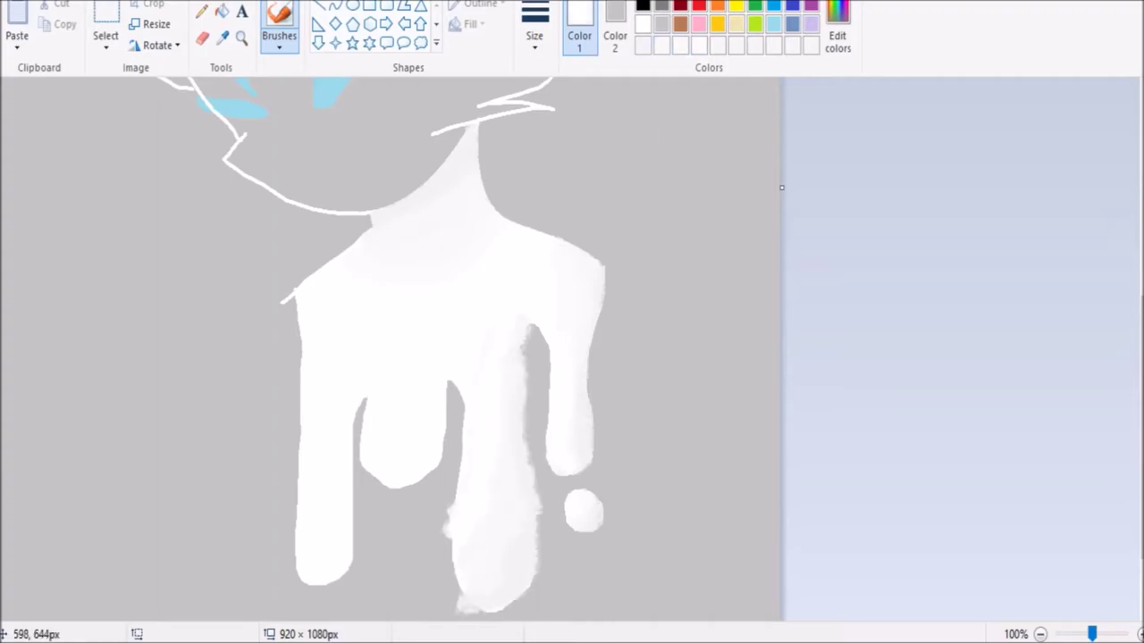
left_click_drag(458, 393, 456, 503)
left_click(200, 11)
left_click(662, 24)
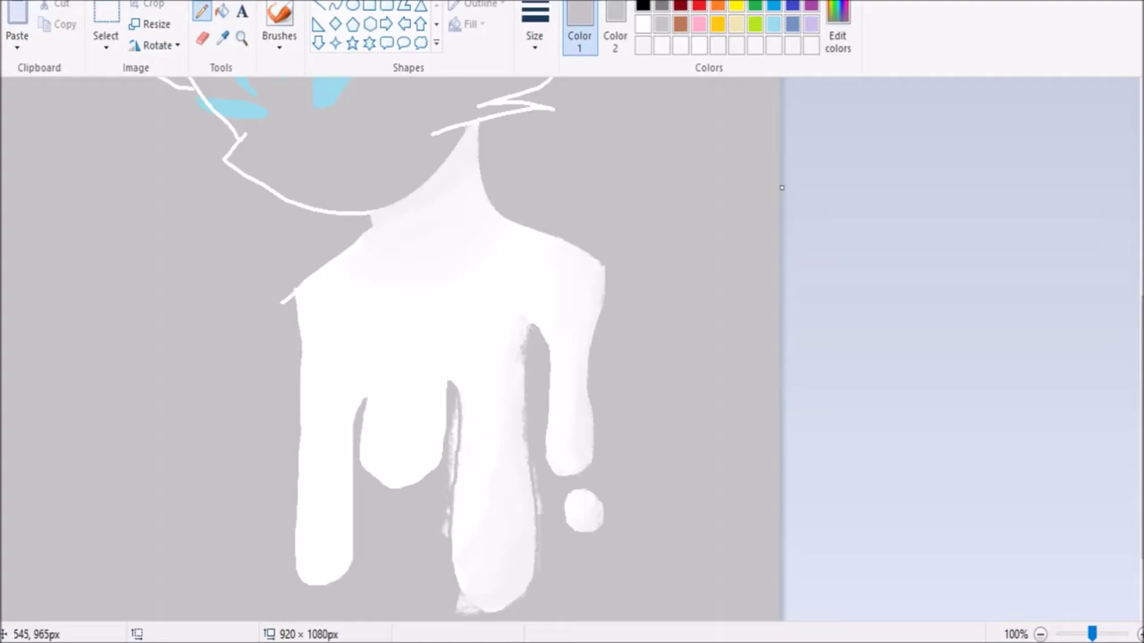
left_click(202, 38)
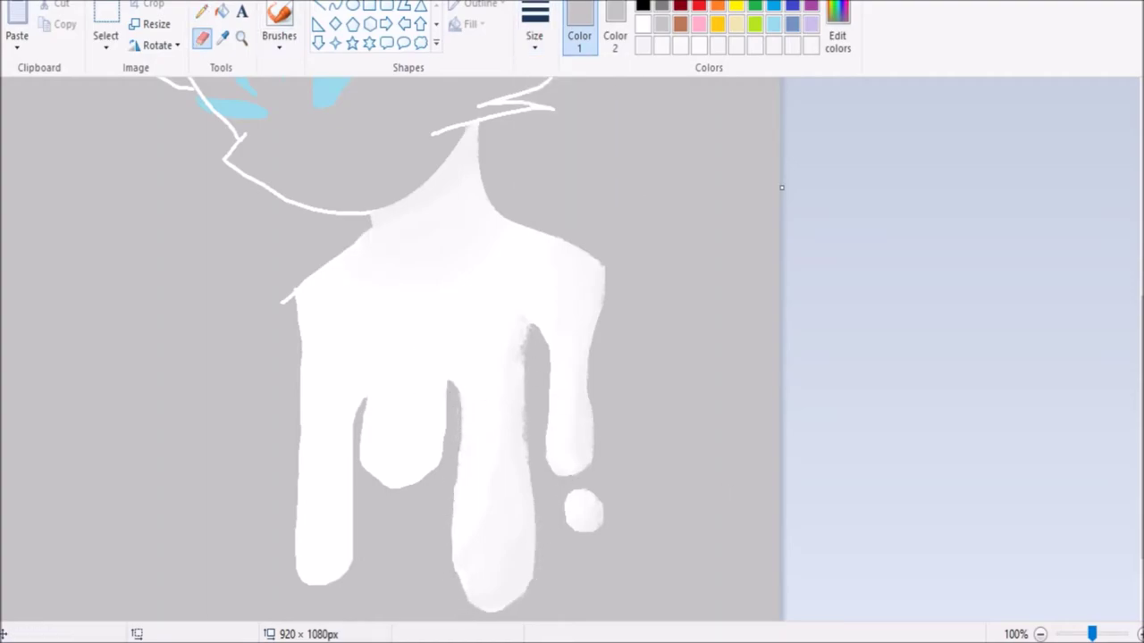
Shade the short middle drip with the white textured brush and smooth its edges in canvas grey
left_click(644, 43)
left_click(279, 23)
left_click_drag(454, 366, 407, 487)
left_click_drag(429, 407, 357, 478)
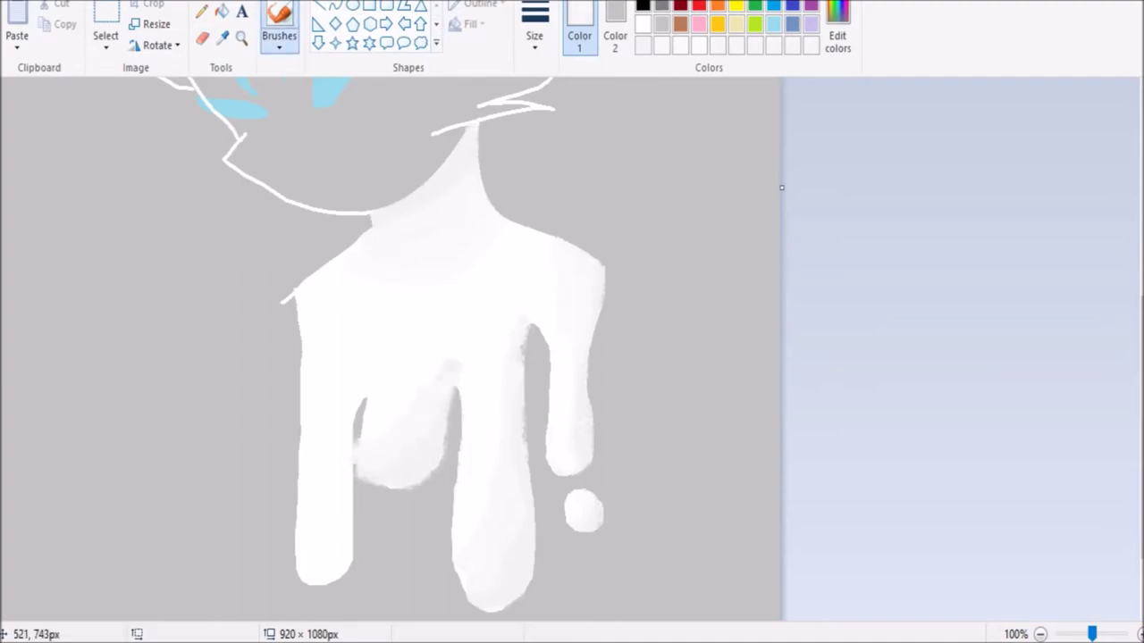
left_click(200, 10)
key("ctrl+z")
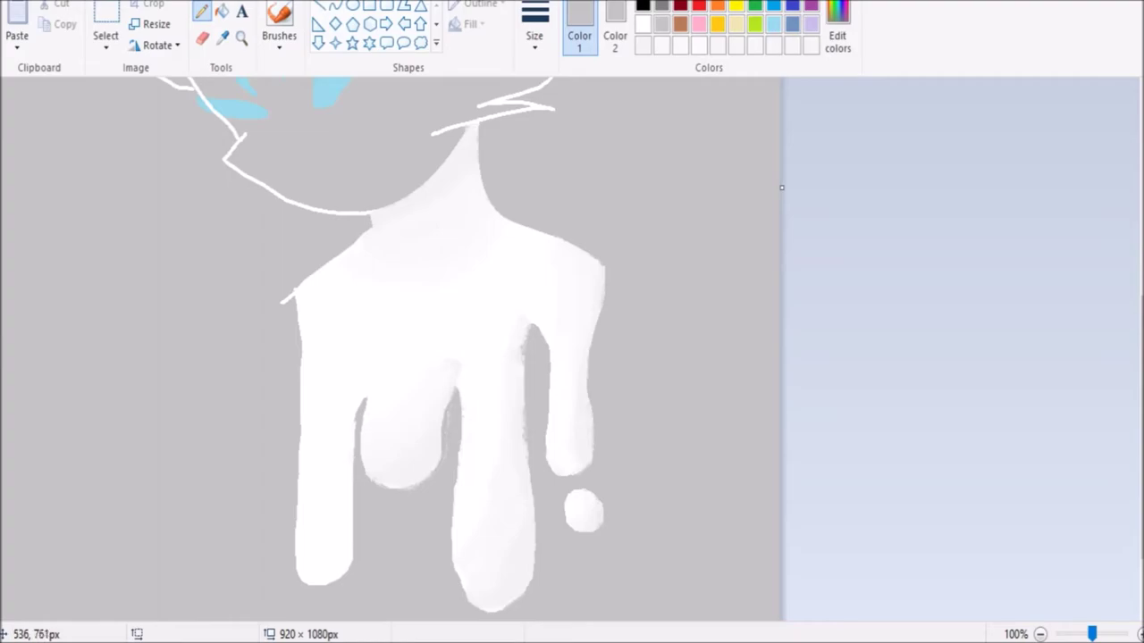
Shade the narrow drip on the far side of the body with the textured brush and tidy its outline in grey
left_click(279, 23)
left_click_drag(351, 402, 329, 572)
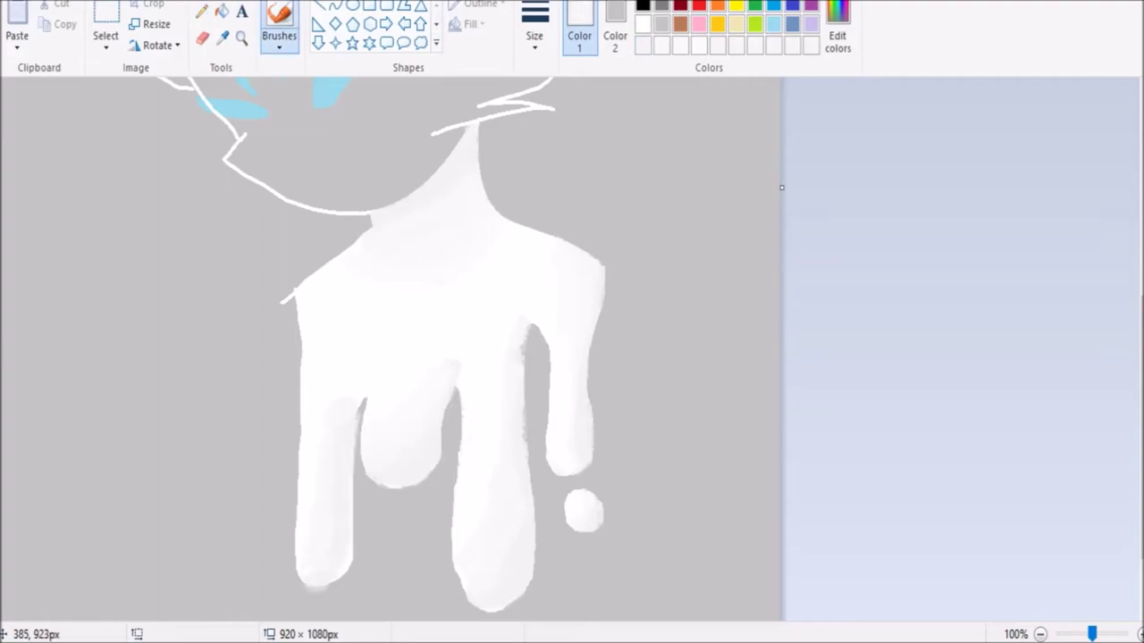
left_click(200, 11)
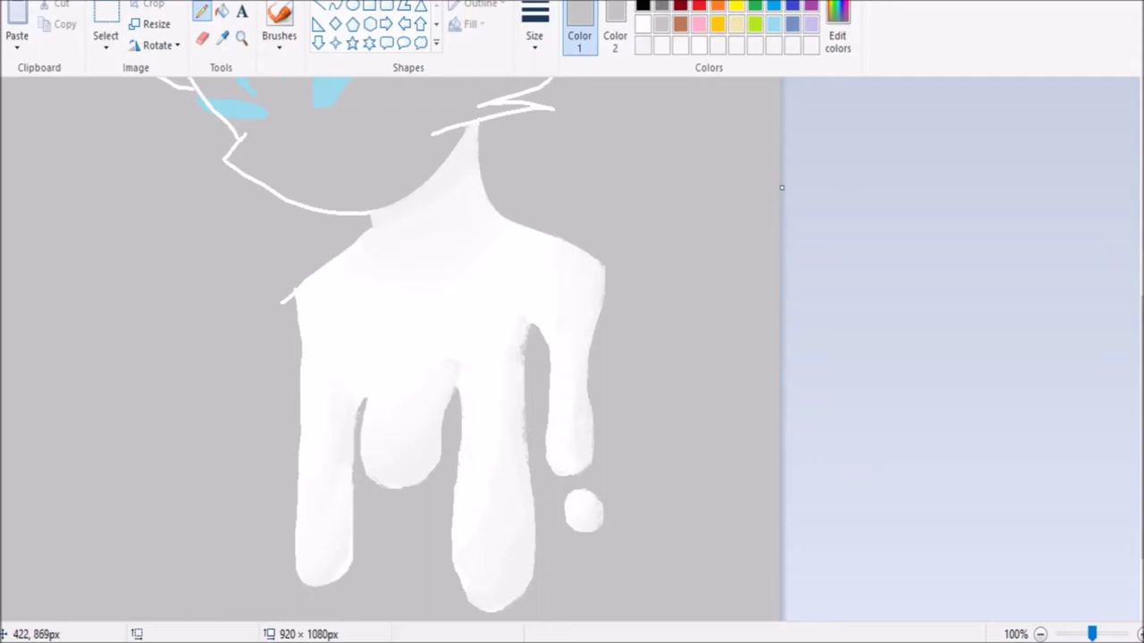
Close the hair fringe's outline with a white line and fill the fringe with white
scroll(462, 269, "up", 5)
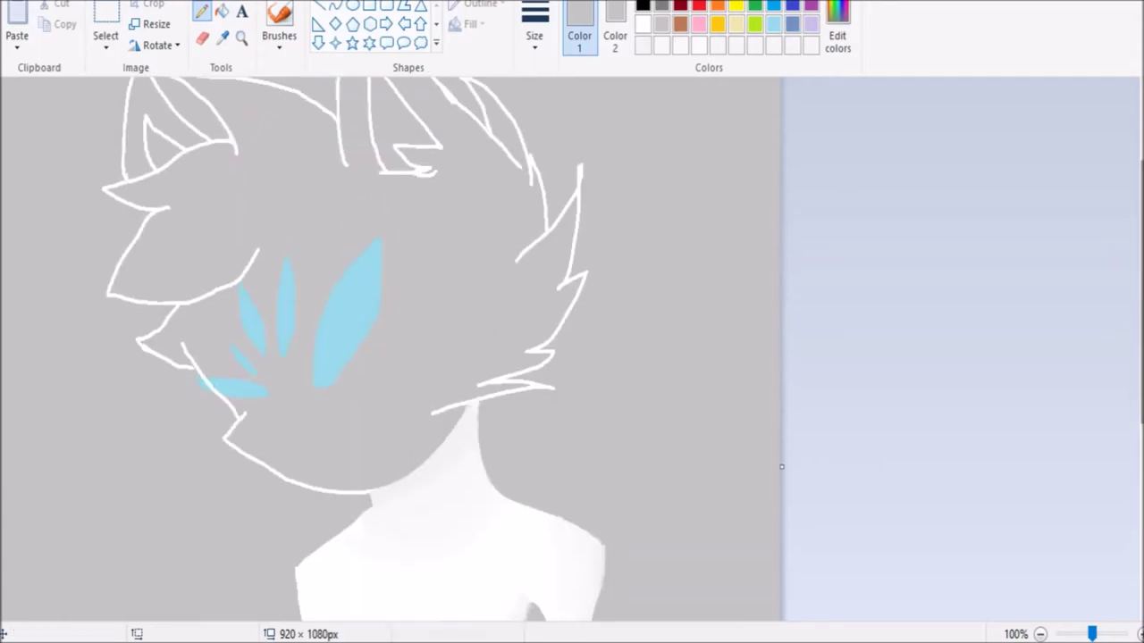
left_click_drag(259, 255, 343, 164)
left_click(221, 11)
left_click(205, 223)
Draw a lavender zigzag line down the white fringe and dab lavender where the small ear's lines meet it
left_click(279, 23)
left_click(200, 11)
mouse_move(295, 92)
left_mouse_down()
mouse_move(213, 206)
mouse_move(247, 268)
left_mouse_up()
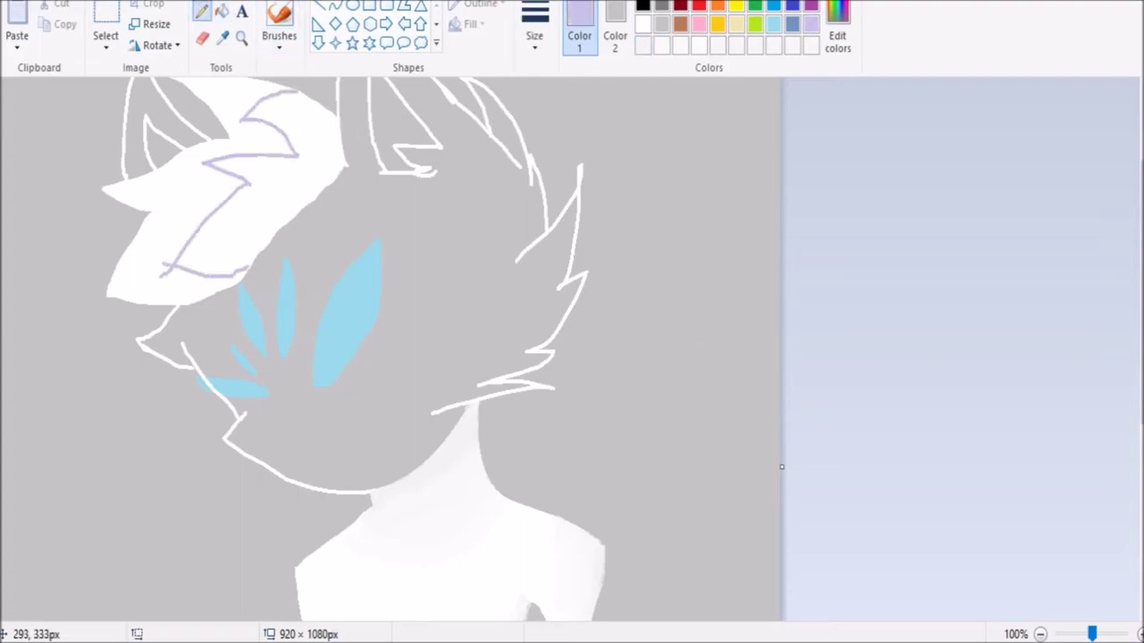
scroll(278, 356, "up", 1)
left_click(419, 201)
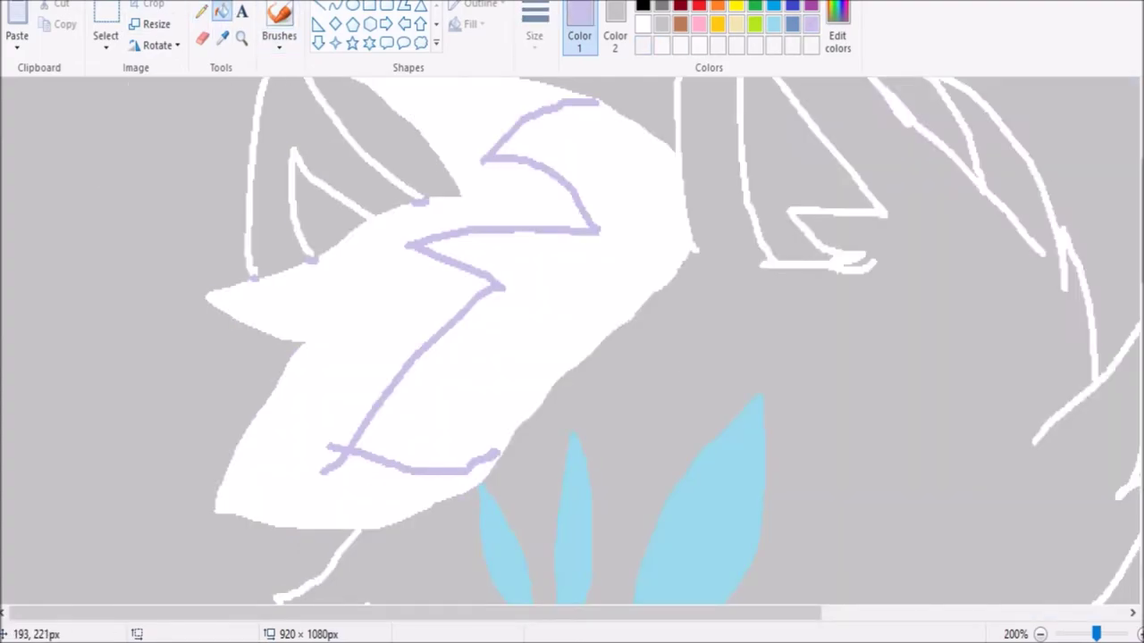
Fill the outer part of the fringe with lavender, keeping the inner part white
left_click(222, 11)
left_click(358, 528)
left_click(394, 357)
key("ctrl+z")
left_click(383, 329)
Add two darker purple shades to the custom colors
left_click(838, 40)
left_click(408, 435)
left_click(837, 41)
left_click(408, 434)
Try a darker purple stroke along the fringe's lower edge and undo it
left_click(200, 11)
left_click_drag(184, 497, 500, 453)
scroll(572, 348, "down", 1)
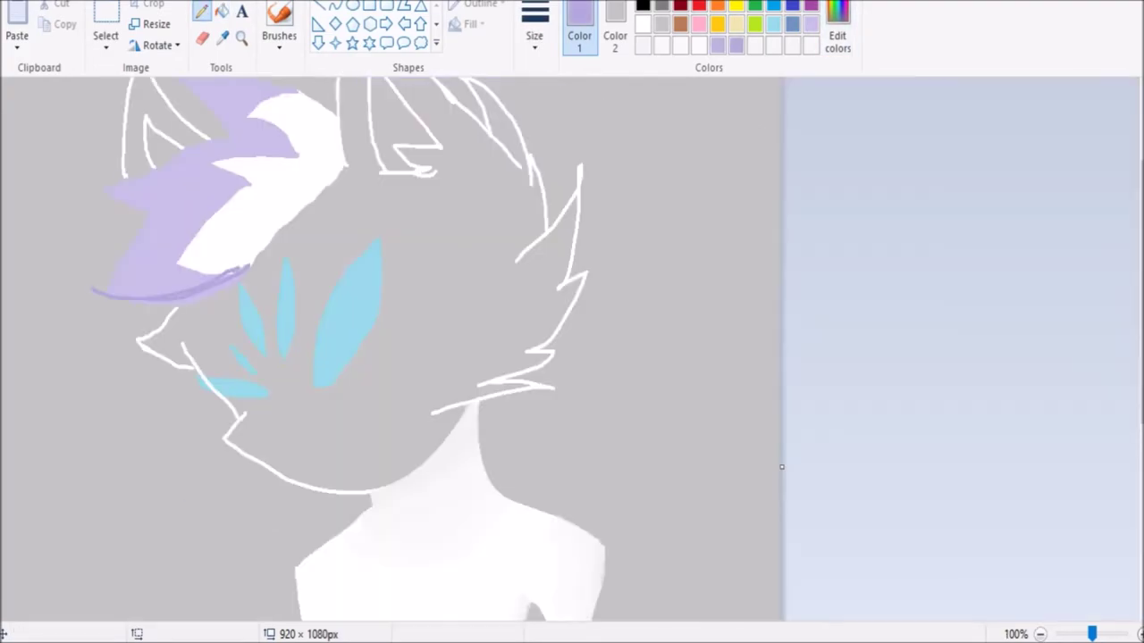
key("ctrl+z")
Set Color 2 to the darker purple and sketch thin purple hair strands across the fringe
left_click(615, 41)
left_click(106, 35)
left_click(105, 36)
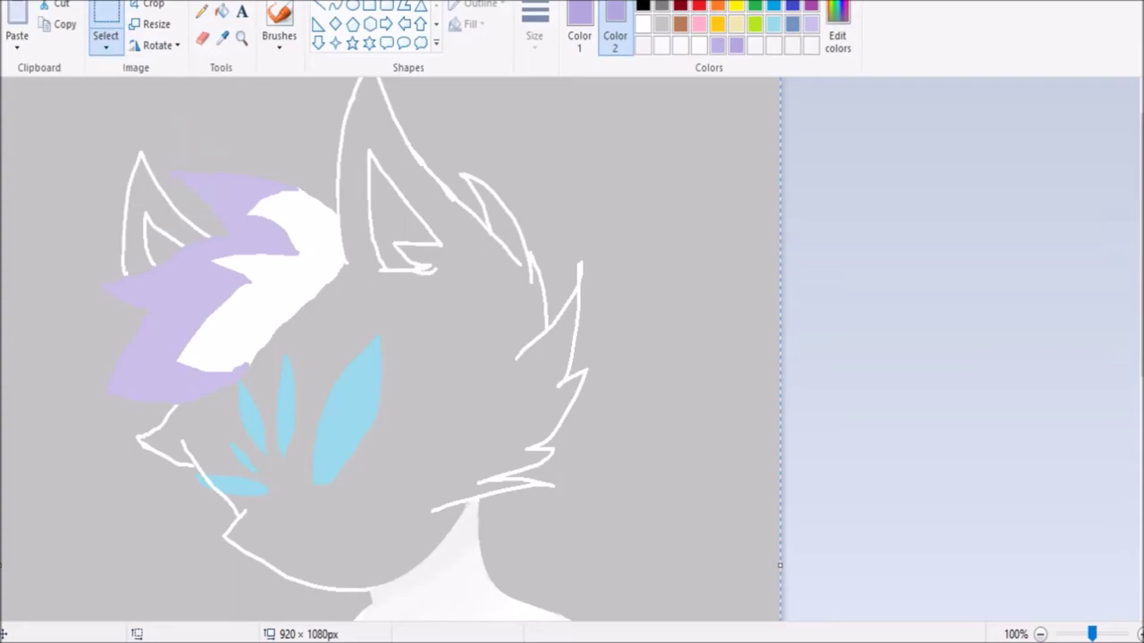
left_click(579, 40)
left_click_drag(200, 172, 302, 211)
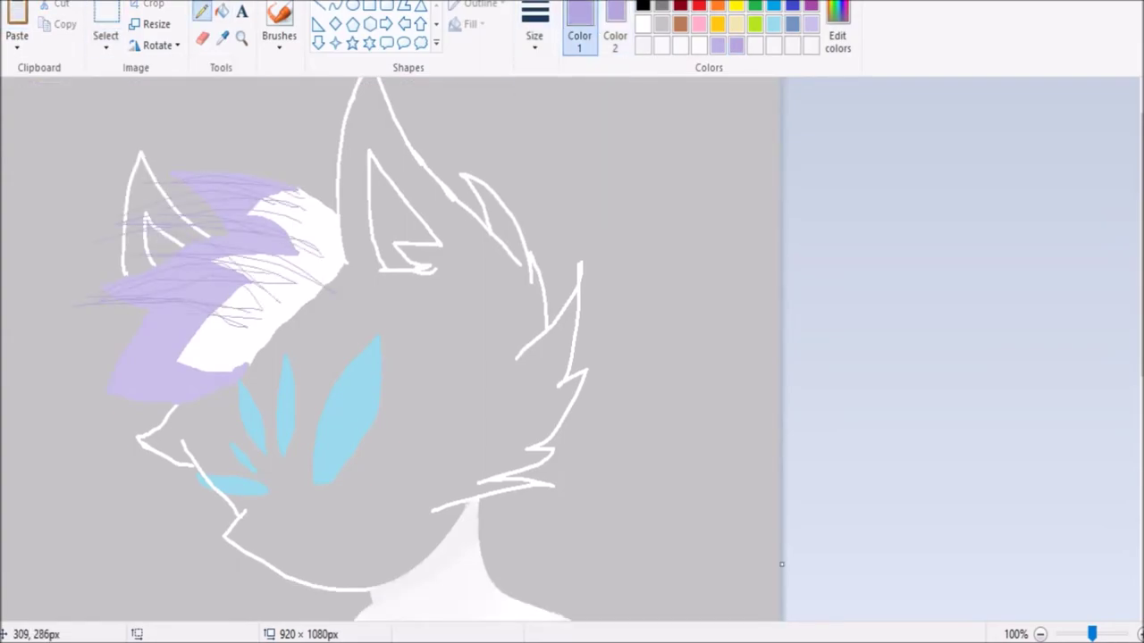
Mix additional purple and lavender shades for the fringe in the color editor
left_click(837, 40)
mouse_move(322, 286)
left_mouse_down()
mouse_move(229, 299)
mouse_move(179, 362)
left_mouse_up()
left_click(411, 432)
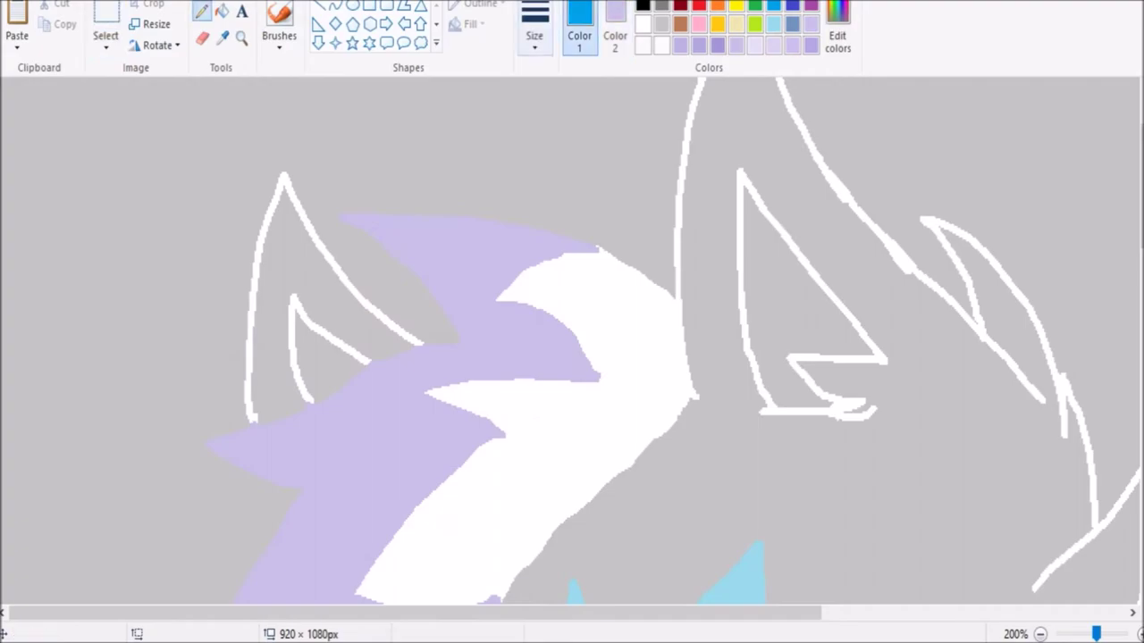
Try several freehand blue strokes around the ears and fringe, and undo them all
left_click_drag(329, 143, 438, 132)
left_click_drag(362, 165, 389, 329)
left_click_drag(324, 284, 494, 267)
mouse_move(505, 228)
left_mouse_down()
mouse_move(519, 333)
mouse_move(594, 266)
mouse_move(576, 315)
left_mouse_up()
left_click_drag(646, 193, 645, 293)
left_click_drag(751, 152, 755, 362)
left_click_drag(514, 407, 586, 404)
key("ctrl+z")
key("ctrl+z")
key("ctrl+z")
key("ctrl+z")
key("ctrl+z")
key("ctrl+z")
key("ctrl+z")
Mix a light grey and shade the white part of the fringe beside the large ear with soft brush strokes
scroll(572, 357, "right", 3)
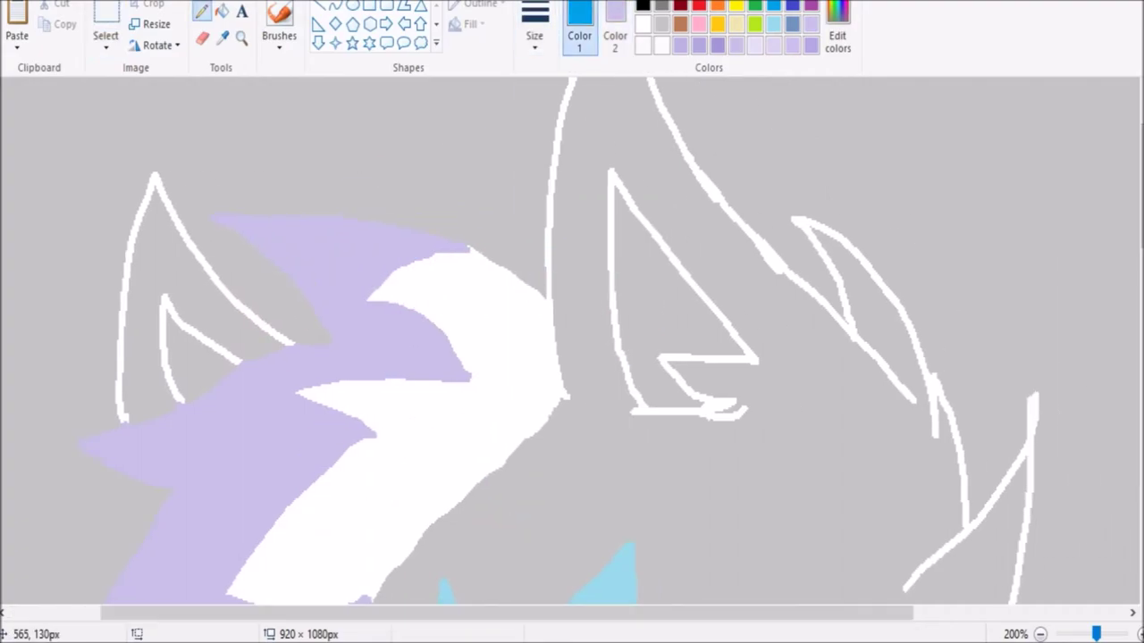
left_click(838, 41)
mouse_move(755, 183)
left_mouse_down()
mouse_move(755, 194)
mouse_move(755, 173)
left_mouse_up()
key("Return")
left_click(279, 32)
mouse_move(516, 231)
left_mouse_down()
mouse_move(487, 235)
mouse_move(498, 469)
mouse_move(482, 215)
mouse_move(536, 313)
mouse_move(527, 483)
mouse_move(563, 376)
left_mouse_up()
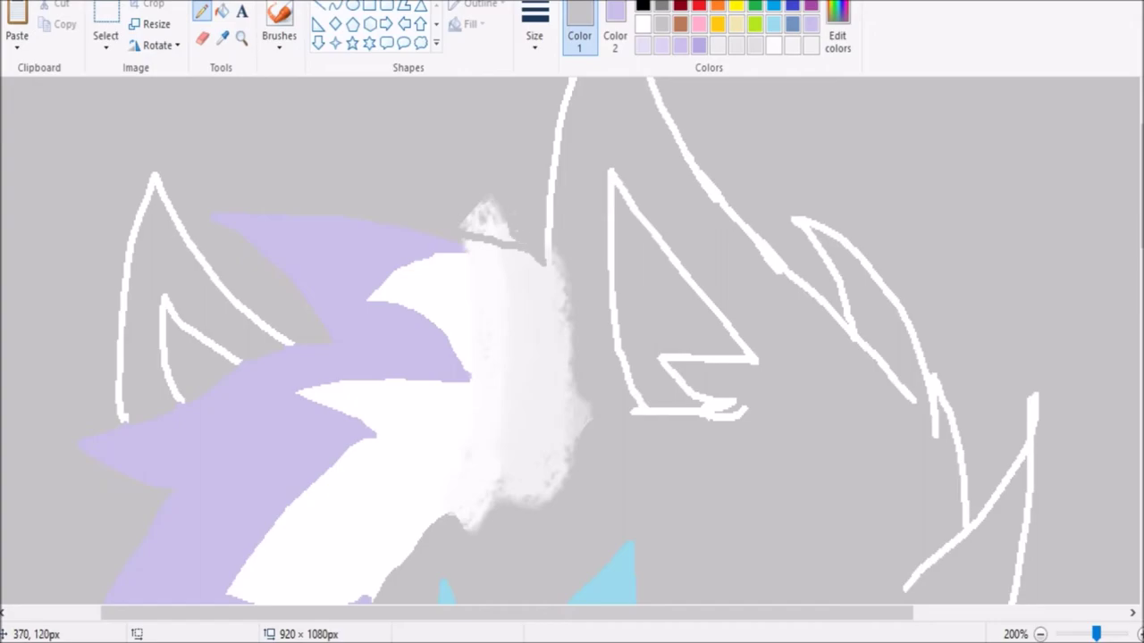
mouse_move(554, 255)
left_mouse_down()
mouse_move(577, 427)
mouse_move(526, 488)
left_mouse_up()
Clean up the shading that spills past the white fringe's edge, using the grey background color
left_click(202, 37)
left_click(615, 36)
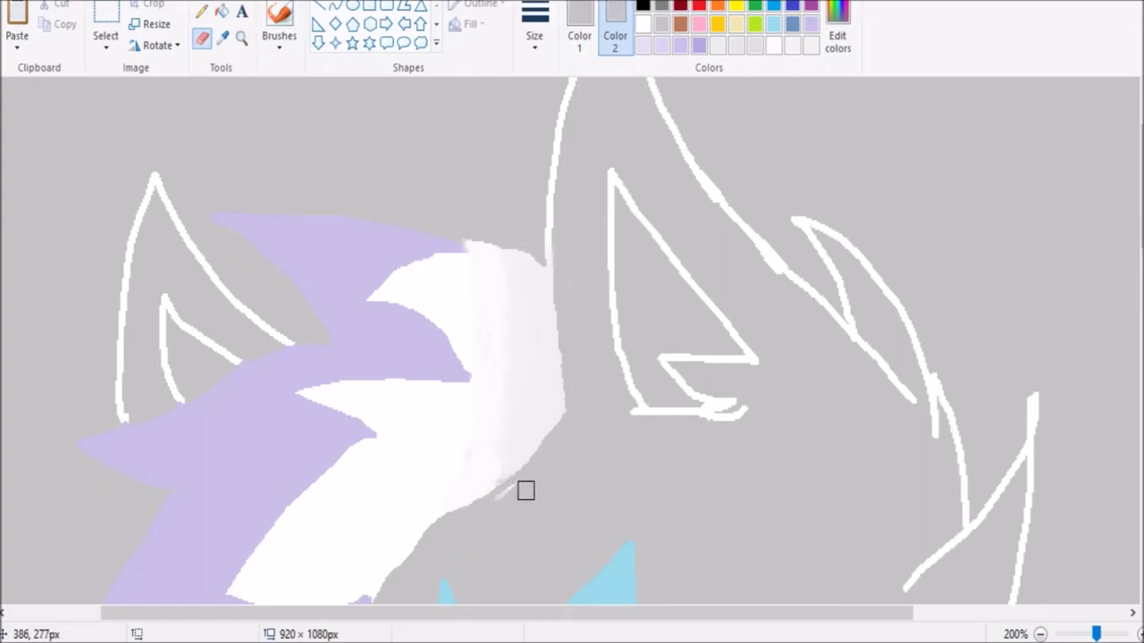
left_click_drag(1095, 633, 1073, 634)
left_click(200, 11)
scroll(205, 223, "up", 2)
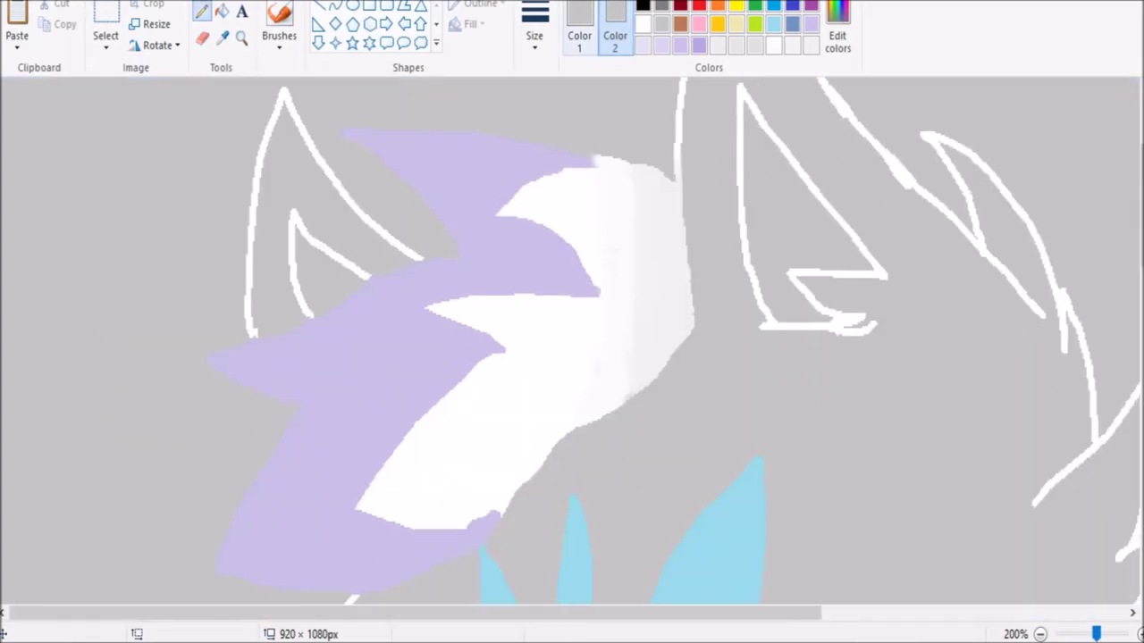
Fill the outlined ears and head with white, leaving the inner ears in the background grey
left_click(579, 35)
scroll(384, 268, "down", 1)
left_click(221, 11)
left_click(154, 129)
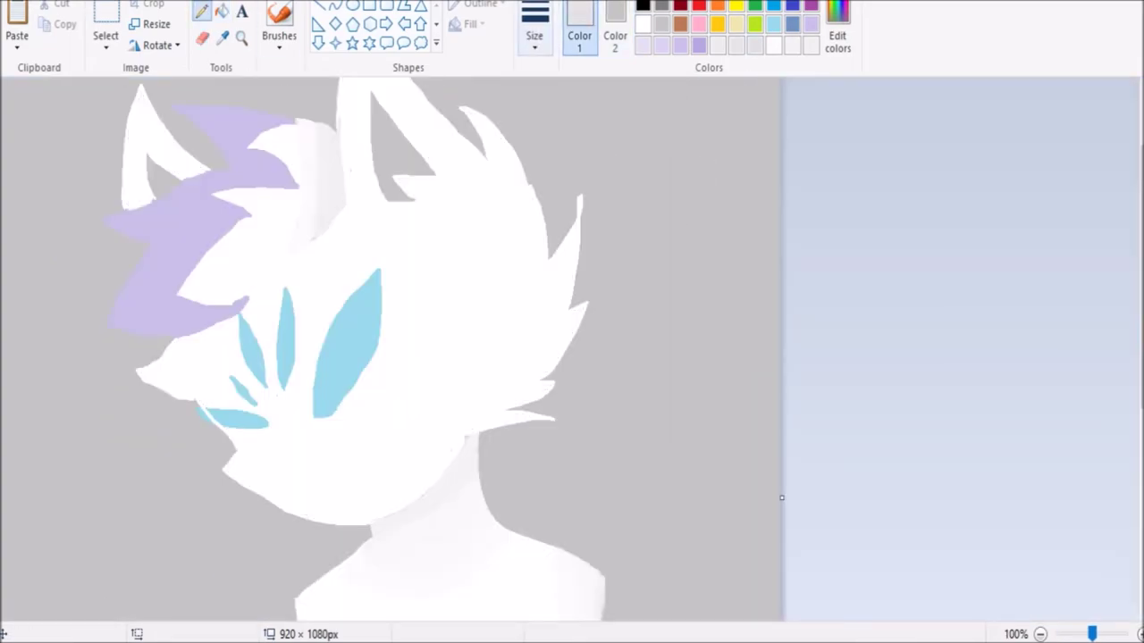
Try shading the hair spikes at the back of the head and the jaw edge with light grey brush strokes
left_click(279, 23)
mouse_move(487, 153)
left_mouse_down()
mouse_move(461, 97)
mouse_move(509, 183)
left_mouse_up()
mouse_move(500, 90)
left_mouse_down()
mouse_move(563, 429)
mouse_move(527, 179)
left_mouse_up()
scroll(536, 268, "up", 1)
scroll(501, 348, "down", 1)
left_click_drag(572, 232, 420, 464)
left_click_drag(500, 98, 527, 241)
left_click_drag(558, 344, 563, 393)
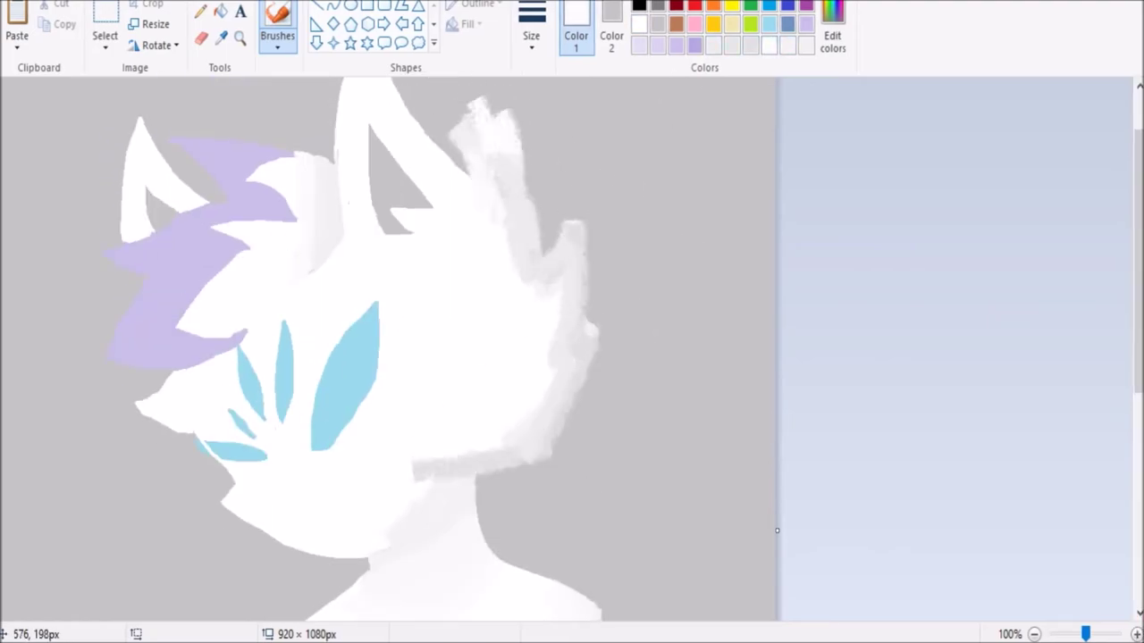
left_click_drag(572, 197, 509, 384)
left_click_drag(536, 219, 545, 259)
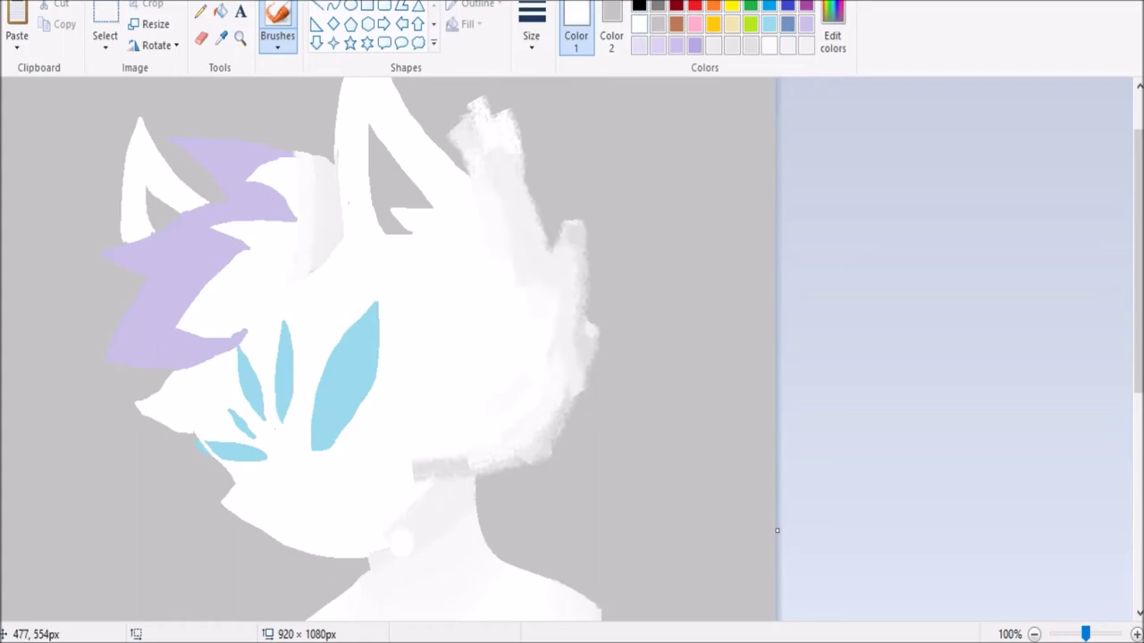
left_click_drag(415, 469, 464, 476)
Trim the shading around the back hair spikes to a clean edge with the background grey
left_click(201, 12)
left_click_drag(464, 158, 499, 141)
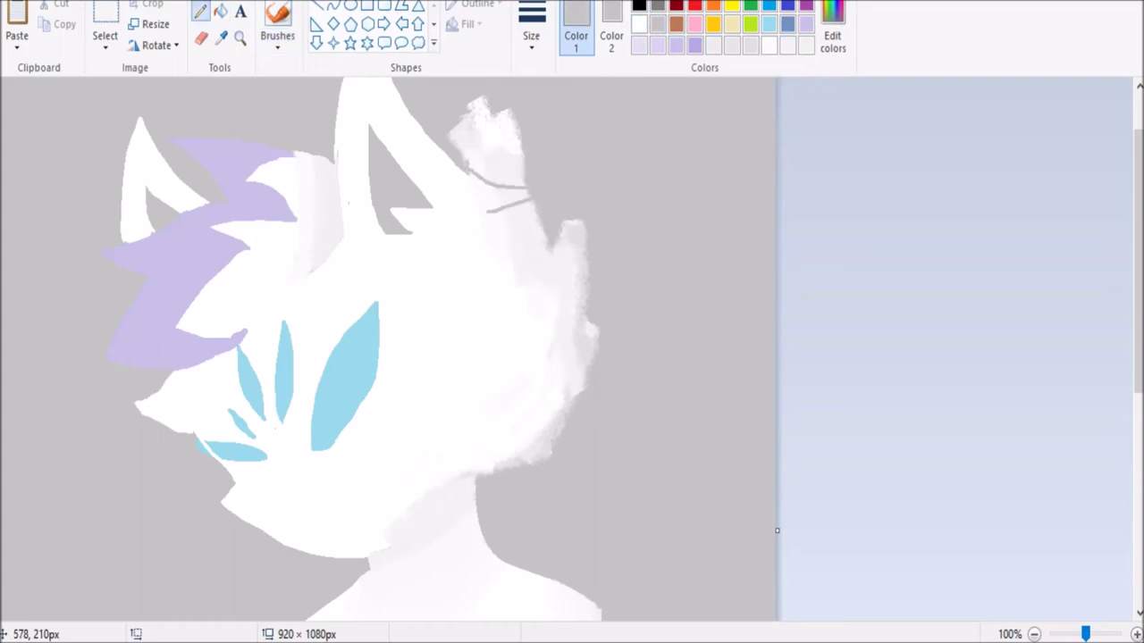
left_click_drag(581, 340, 536, 447)
left_click_drag(577, 232, 483, 134)
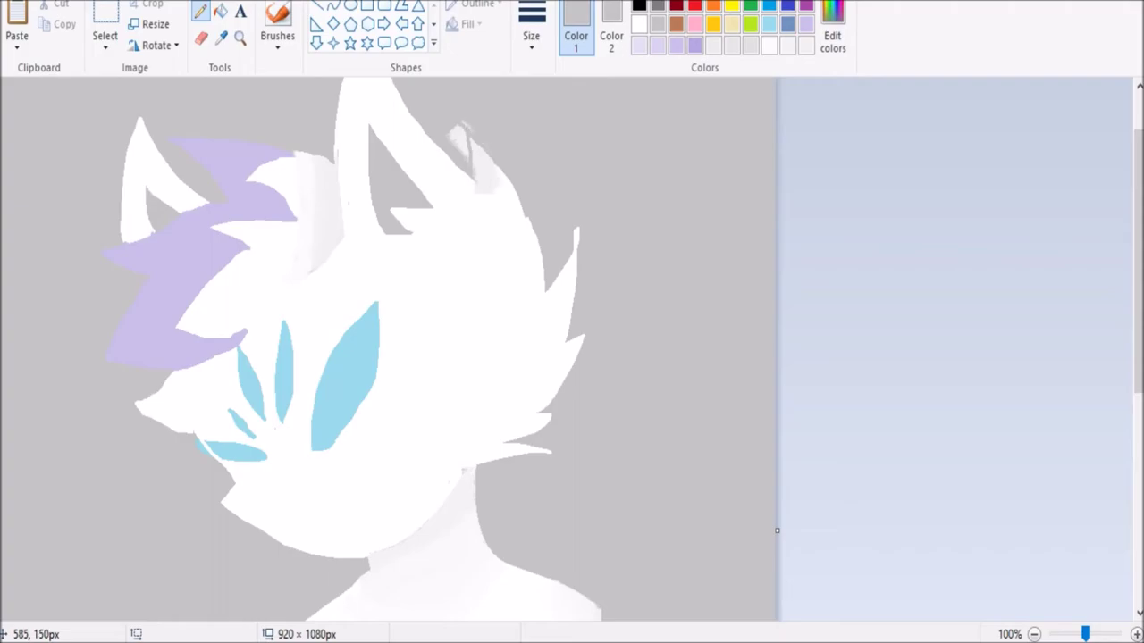
left_click(105, 36)
left_click(167, 90)
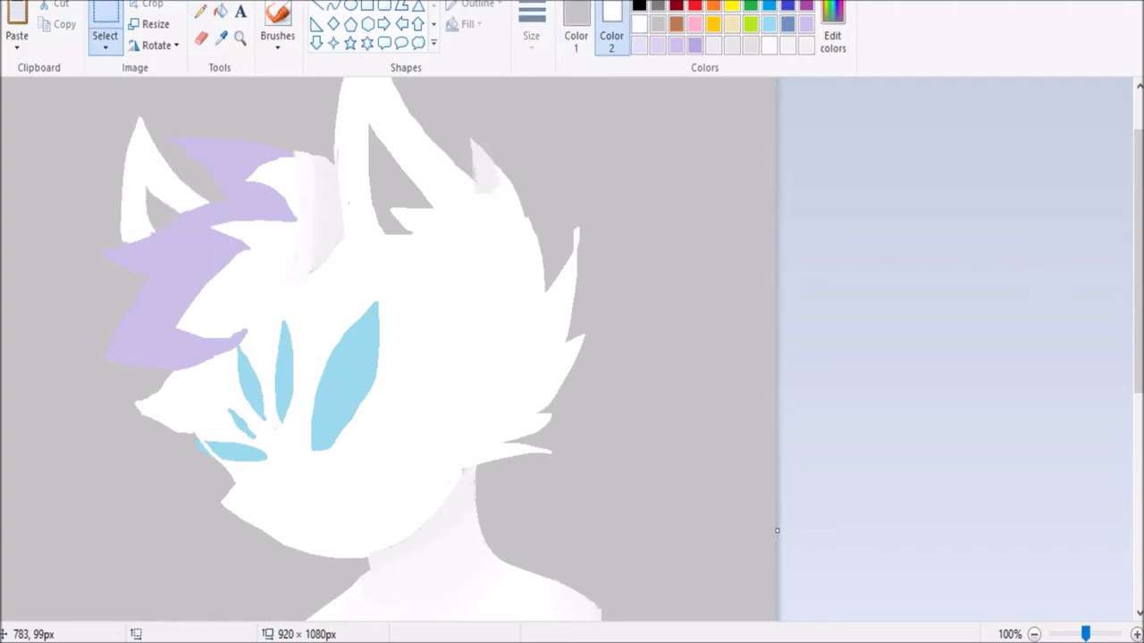
Brush light grey shading along the back hair spikes and the outer edge of the large ear
left_click(639, 24)
left_click(277, 27)
left_click_drag(482, 152, 532, 286)
left_click_drag(581, 223, 536, 447)
left_click_drag(473, 152, 402, 90)
Brush light grey shading over the small ear and across the lower face below the eye marks
left_click_drag(215, 205, 116, 241)
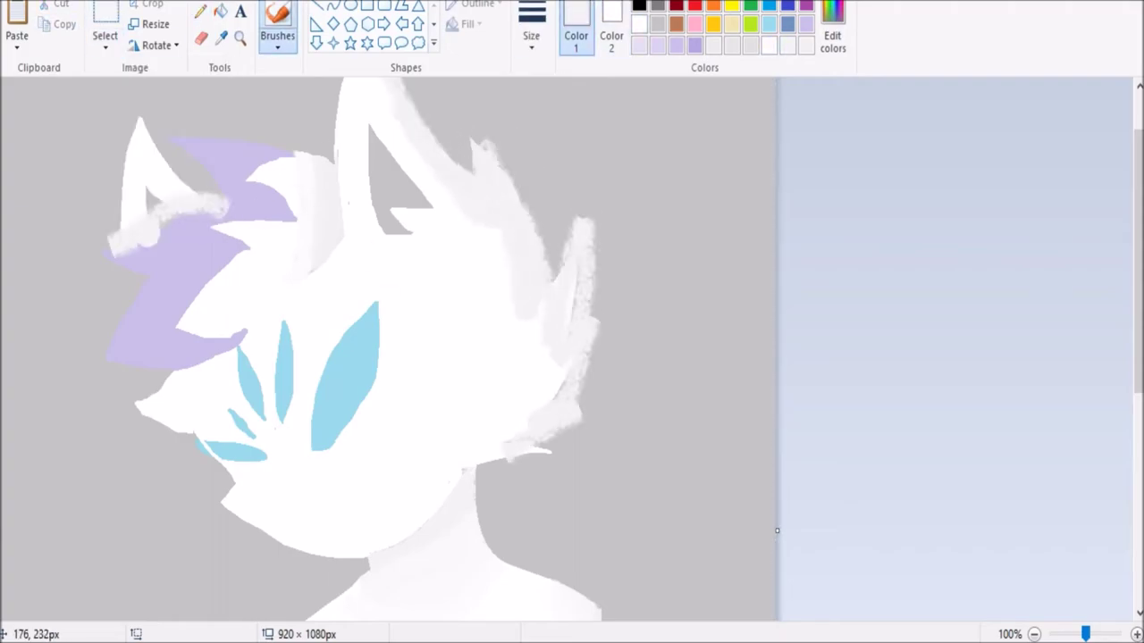
left_click_drag(143, 107, 205, 188)
left_click_drag(206, 224, 143, 259)
mouse_move(366, 438)
left_mouse_down()
mouse_move(223, 491)
mouse_move(224, 514)
mouse_move(179, 536)
left_mouse_up()
left_click_drag(148, 129, 143, 80)
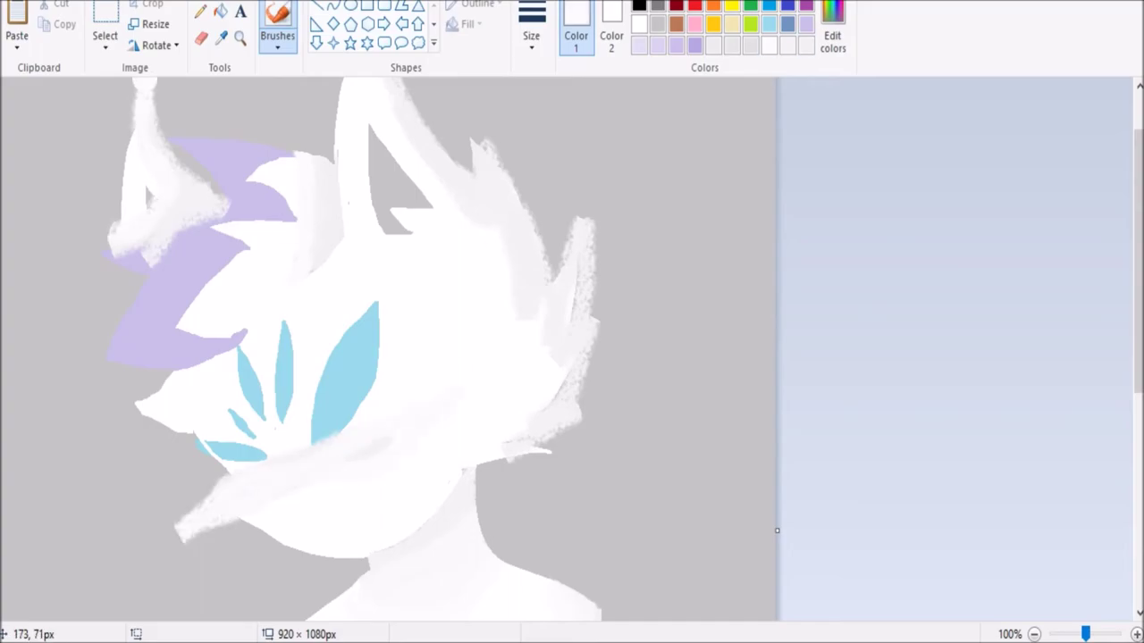
Blend the shading on the back hair, large ear and muzzle with lighter near-white brush strokes
left_click_drag(594, 331, 546, 411)
left_click_drag(429, 179, 402, 85)
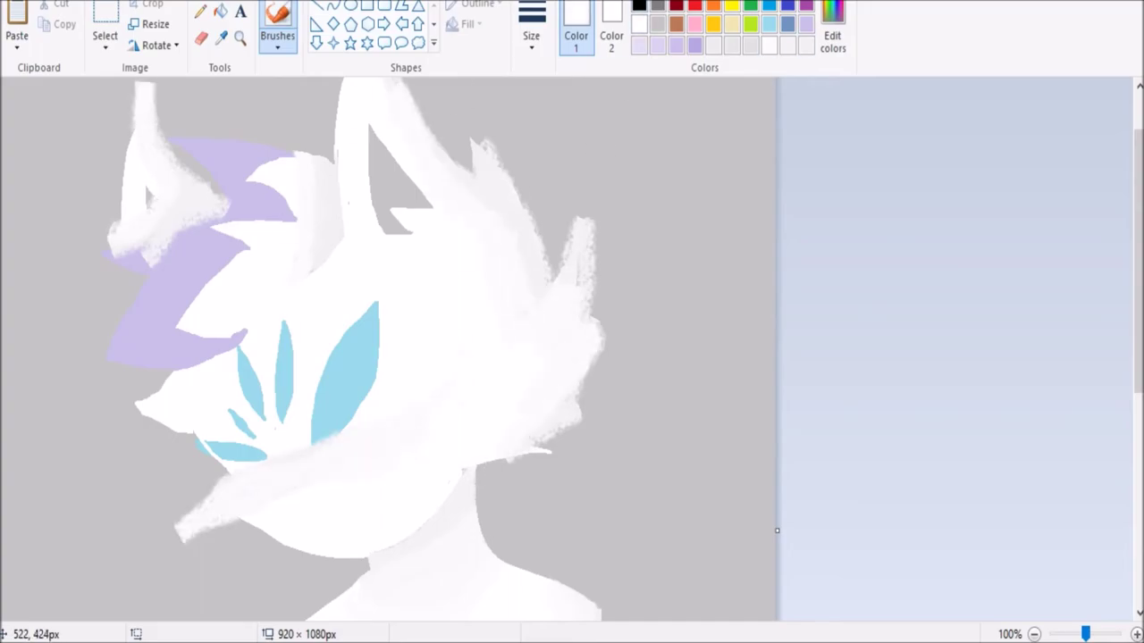
left_click_drag(241, 528, 170, 585)
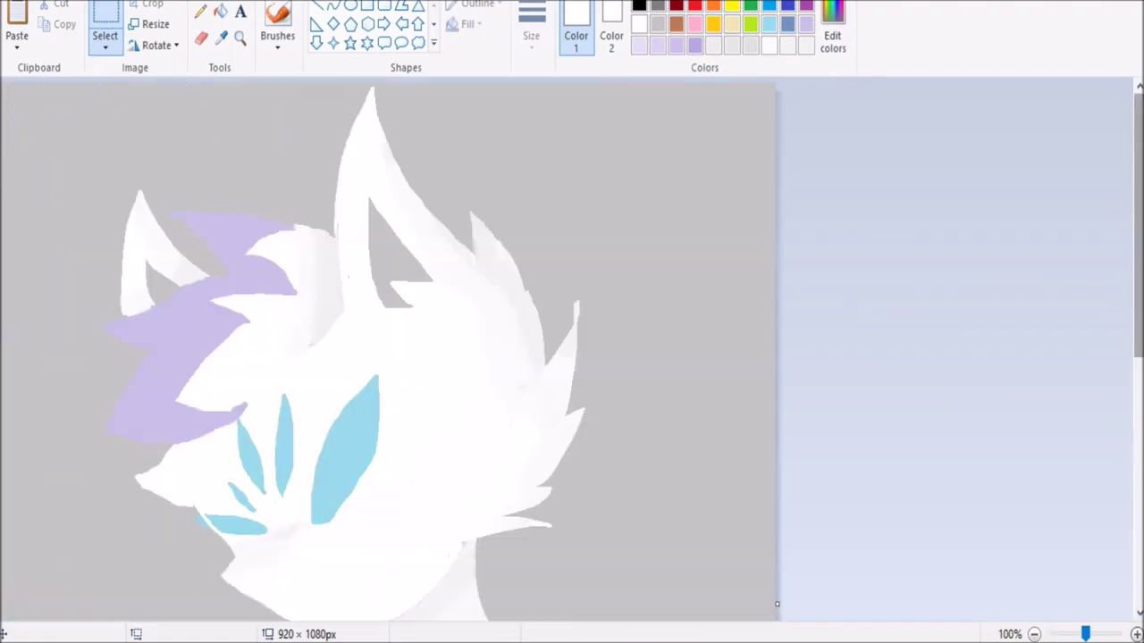
Shade the upper ends of the light blue eye marks with a slightly darker blue brush, mixing another blue in the color editor
scroll(388, 349, "down", 3)
left_click(105, 36)
left_click(277, 36)
left_click(576, 36)
left_click(768, 6)
left_click(788, 44)
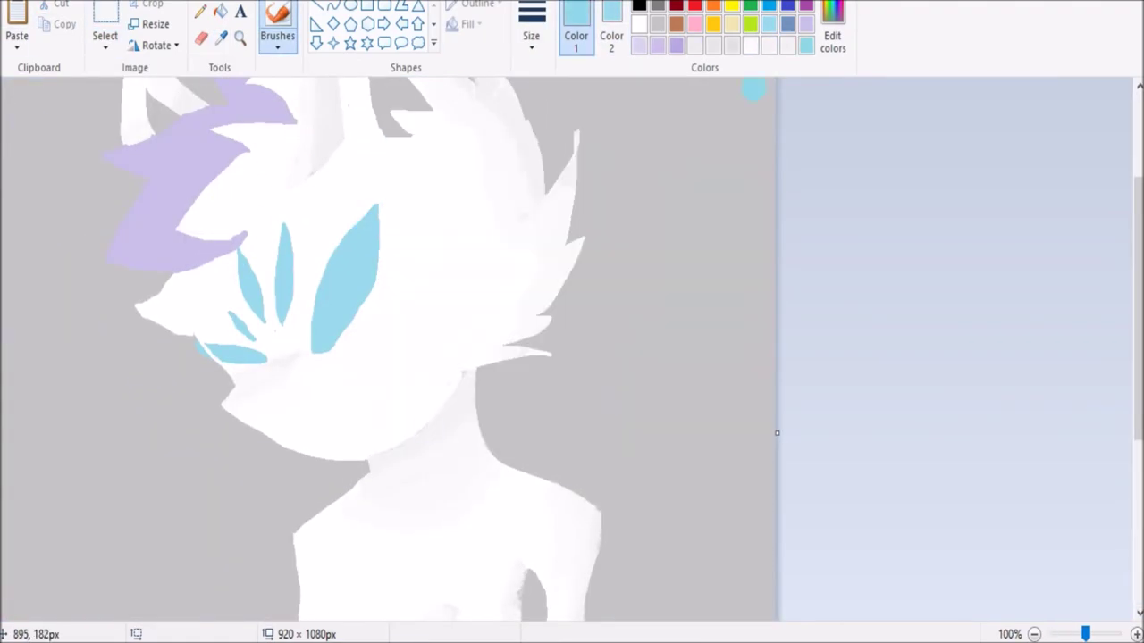
mouse_move(407, 210)
left_mouse_down()
mouse_move(272, 223)
mouse_move(228, 286)
left_mouse_up()
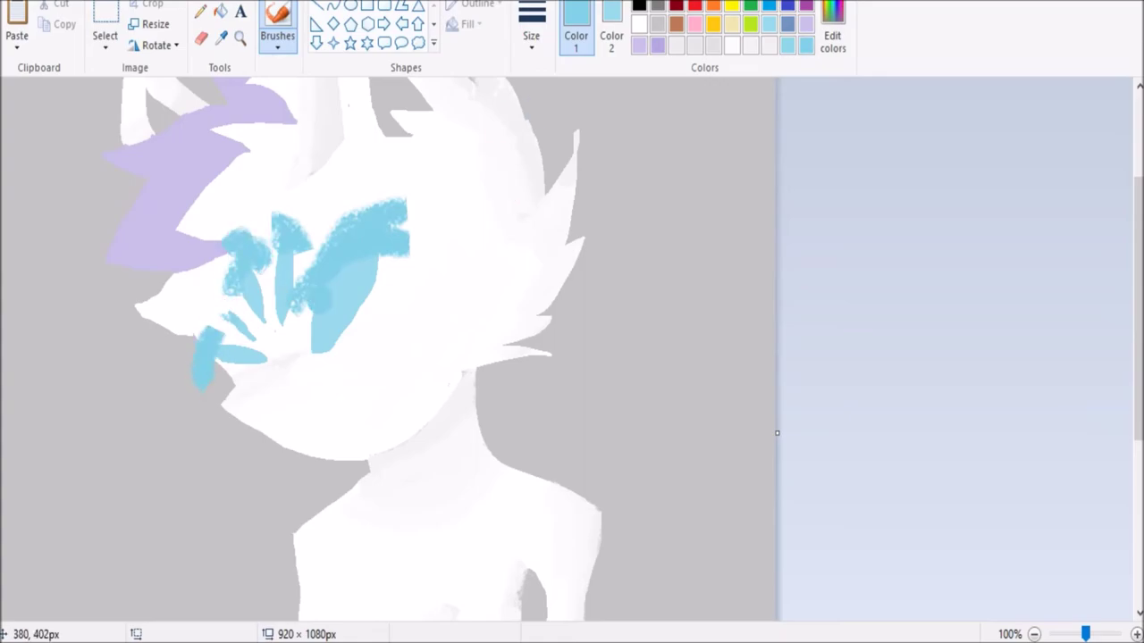
left_click_drag(416, 210, 241, 223)
left_click(832, 35)
left_click(411, 431)
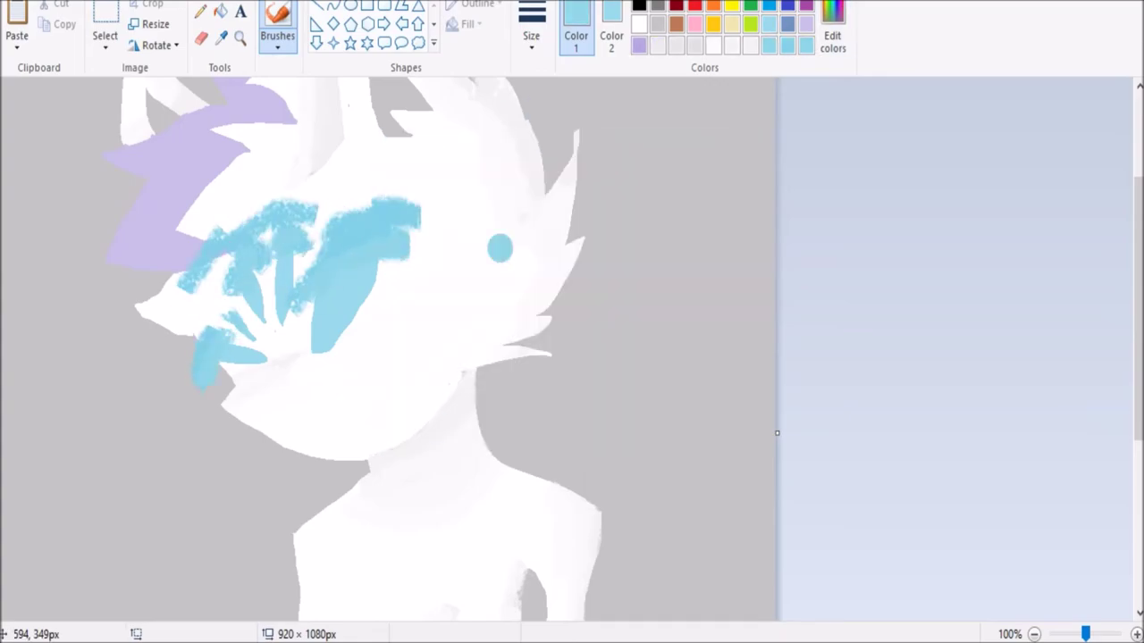
Mix a lavender as Color 1 and mark small lavender accents in the eye marks with the Pencil
left_click(200, 11)
left_click(638, 24)
left_click_drag(358, 282, 357, 294)
left_click(832, 36)
left_click(411, 432)
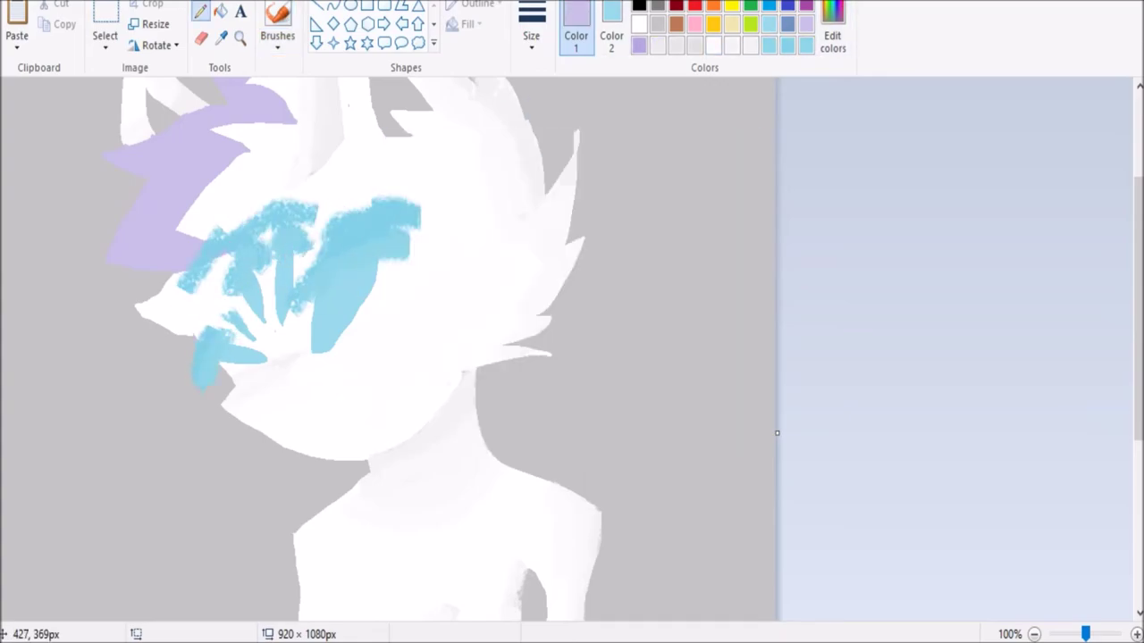
Draw small white highlights in the eye marks and sketch a jagged light grey mouth across the muzzle
scroll(572, 348, "down", 3, "ctrl")
left_click(104, 36)
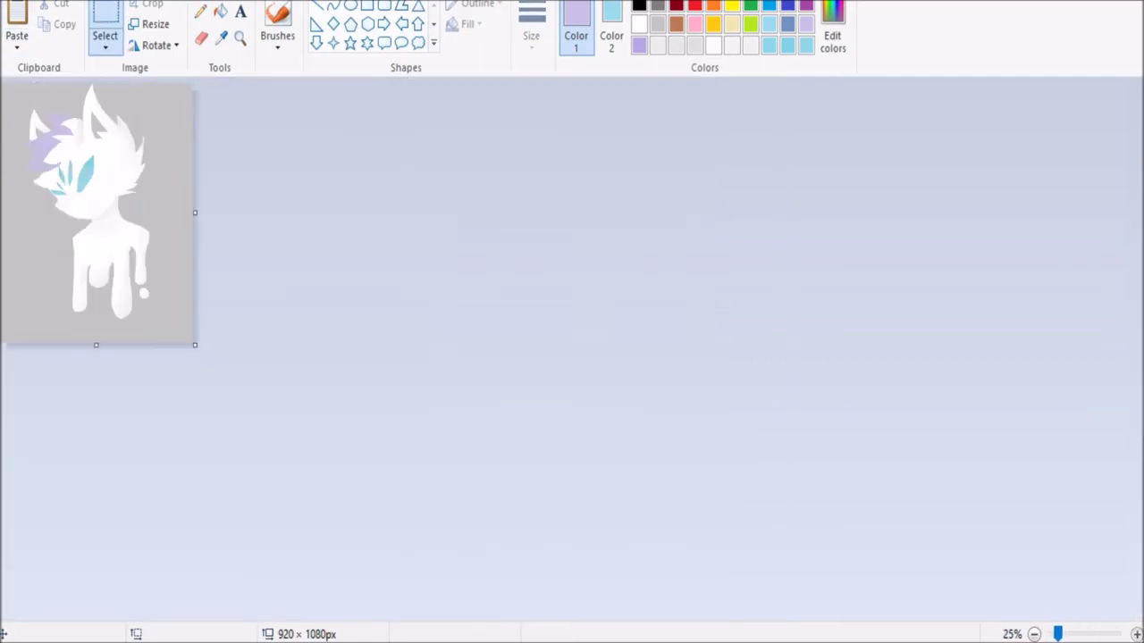
scroll(572, 348, "up", 3, "ctrl")
scroll(572, 349, "down", 1, "ctrl")
left_click(200, 10)
left_click(345, 251)
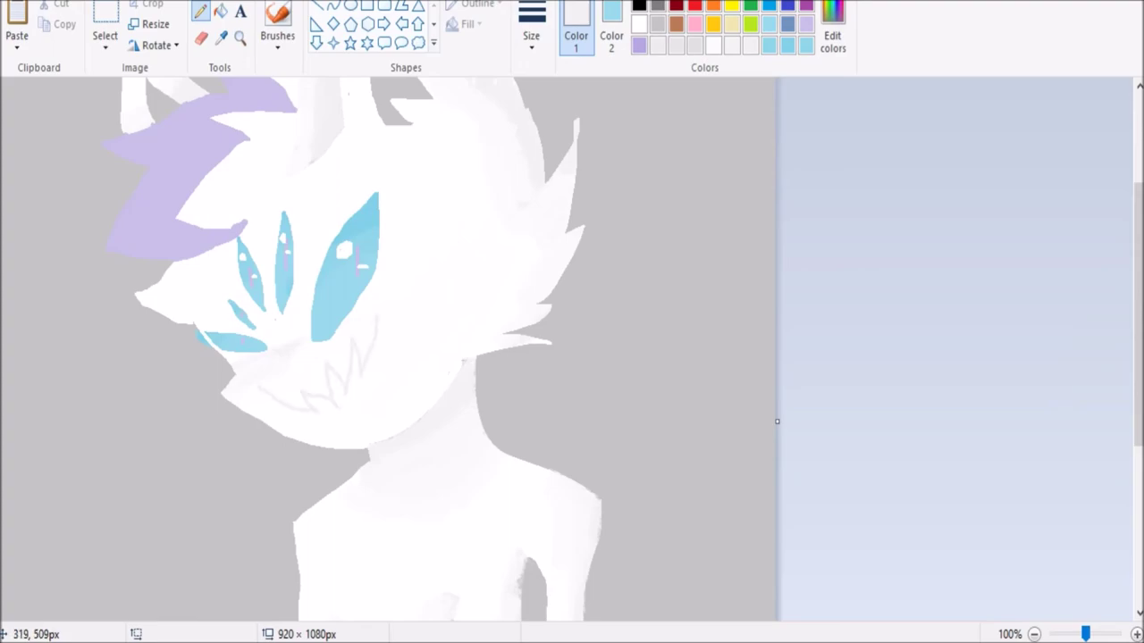
left_click_drag(411, 270, 239, 379)
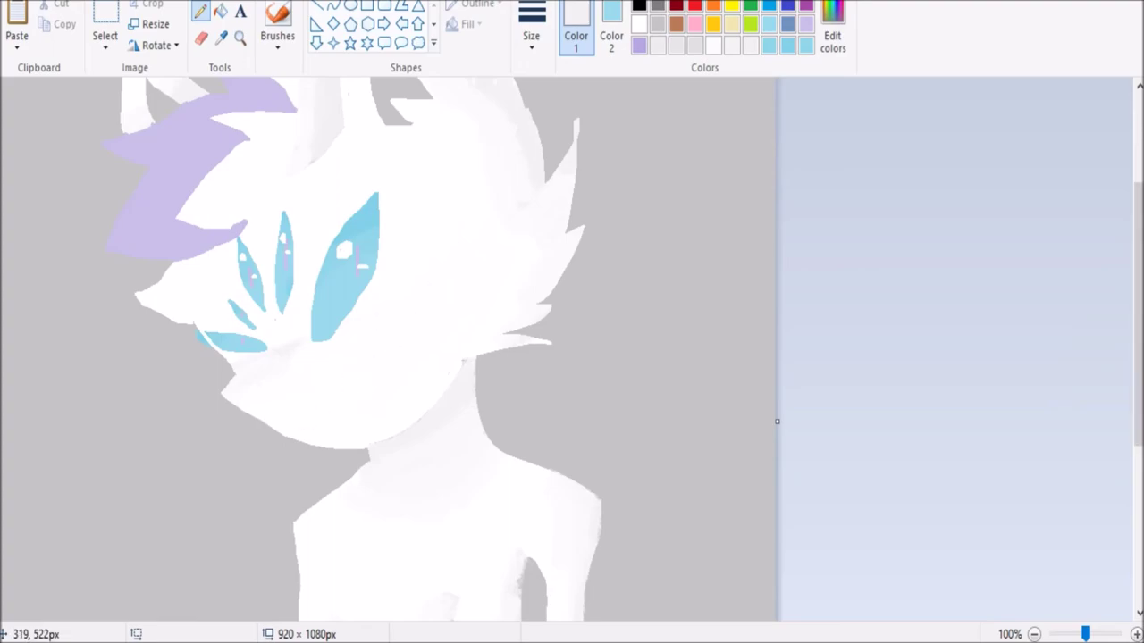
Fill the small ear's inside with light blue and the large ear's inside with lavender
scroll(387, 348, "up", 3)
left_click(220, 11)
left_click(768, 7)
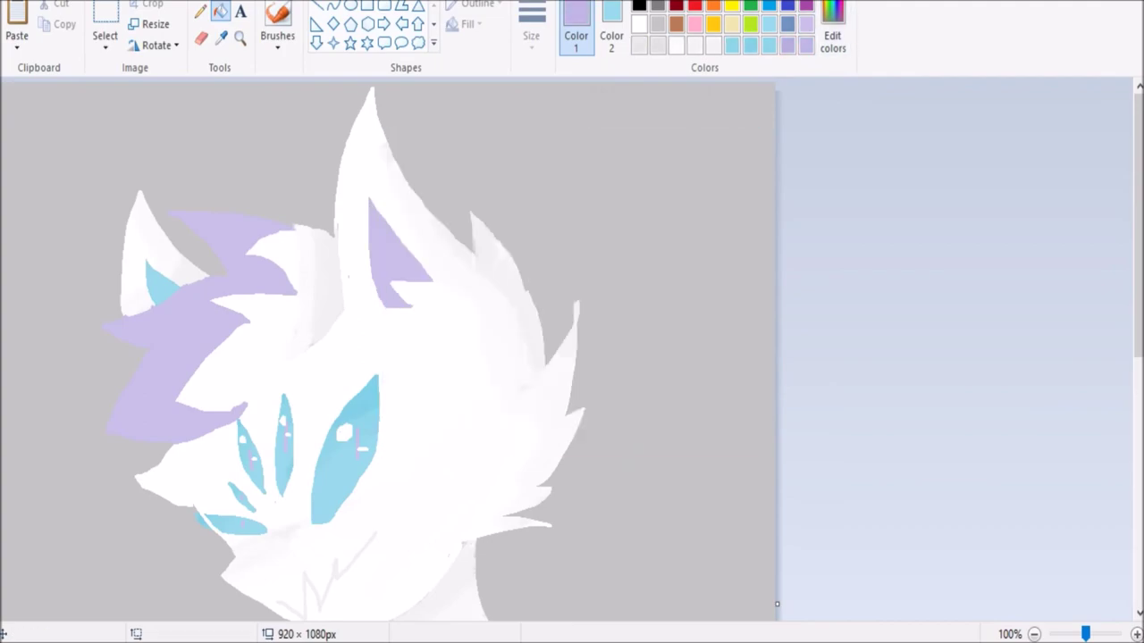
Try a brush stroke down the inside of the large ear and undo it
left_click(277, 27)
left_click(611, 36)
mouse_move(368, 183)
left_mouse_down()
mouse_move(383, 191)
mouse_move(401, 312)
left_mouse_up()
key("ctrl+z")
key("ctrl+z")
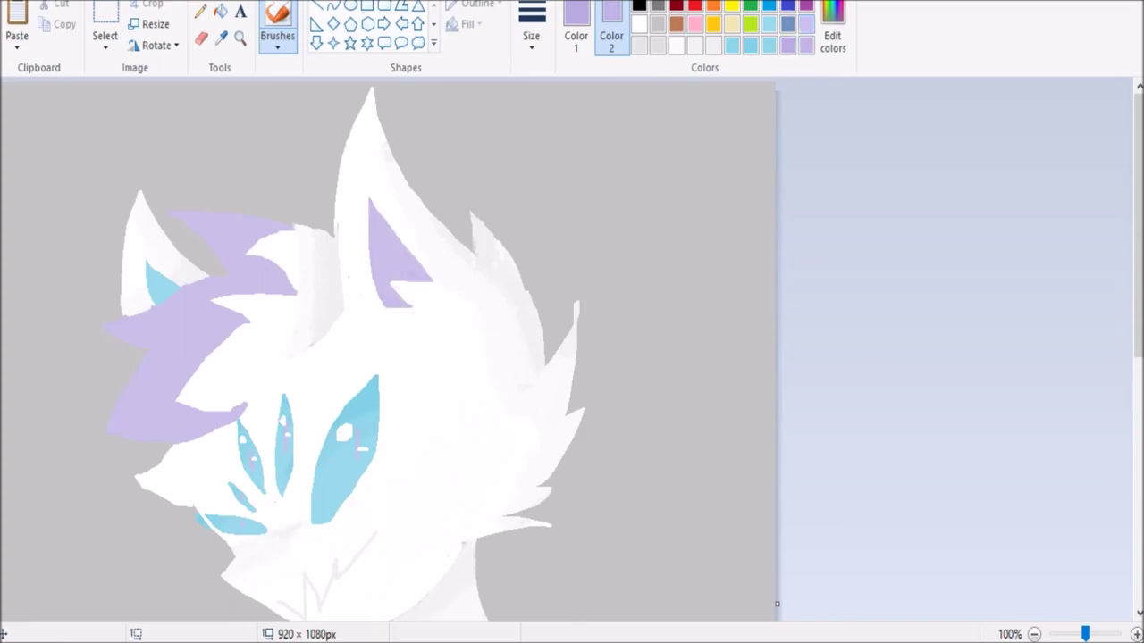
Shade the lavender inside of the large ear with darker purple brush strokes and check the whole character
left_click(576, 36)
mouse_move(372, 191)
left_mouse_down()
mouse_move(420, 268)
mouse_move(367, 223)
mouse_move(375, 279)
mouse_move(364, 230)
left_mouse_up()
scroll(419, 309, "down", 2)
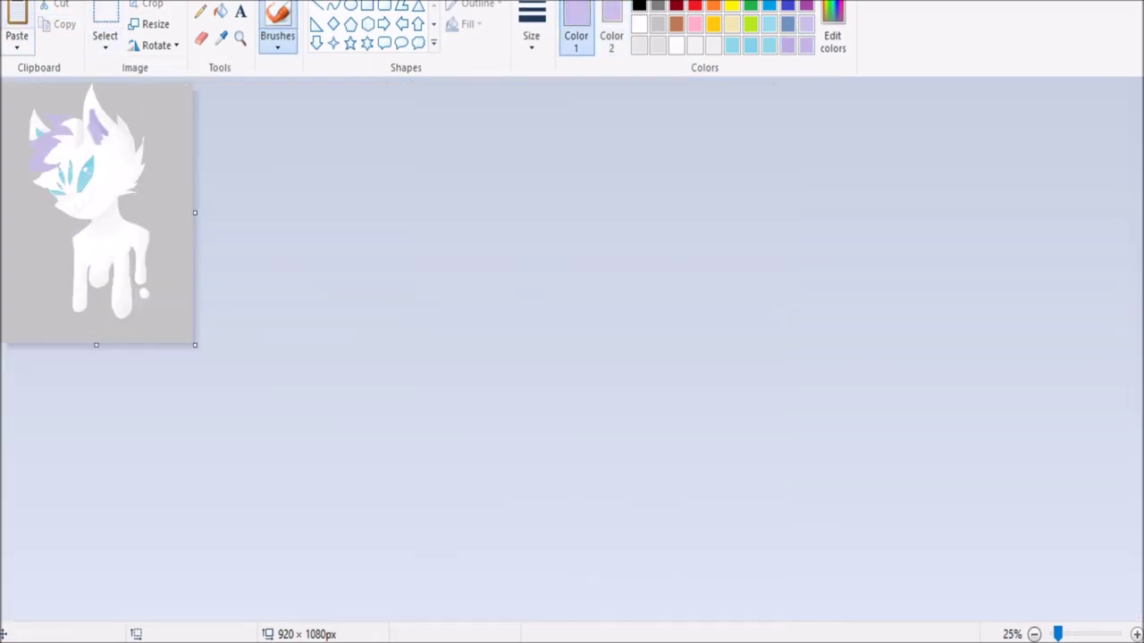
left_click(105, 35)
scroll(572, 349, "up", 3)
key("ctrl+Page_Down")
key("ctrl+Page_Down")
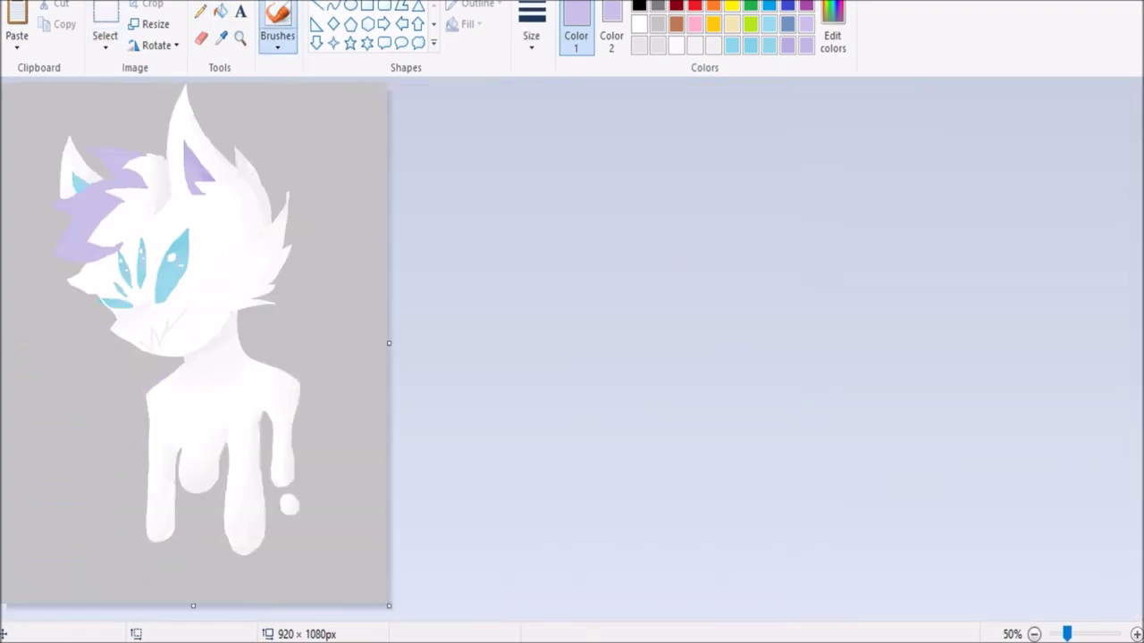
Try handwriting a signature in lavender and blue below the jaw, and undo it
key("ctrl+Page_Up")
key("ctrl+Page_Up")
key("ctrl+Page_Up")
scroll(572, 339, "down", 5)
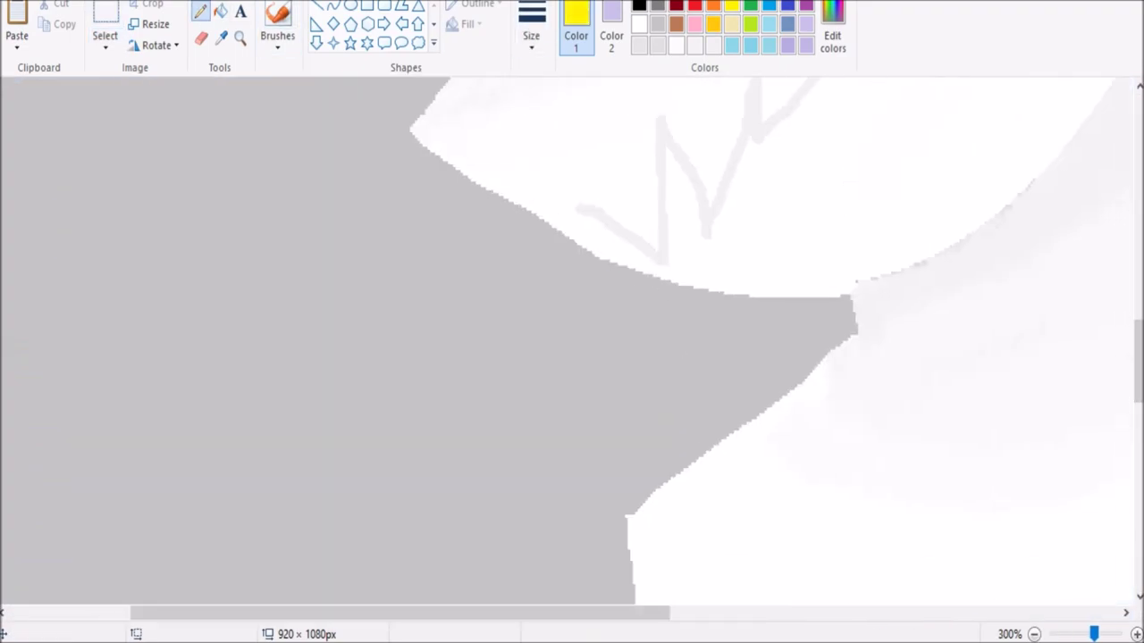
left_click(805, 44)
left_click_drag(583, 402, 651, 350)
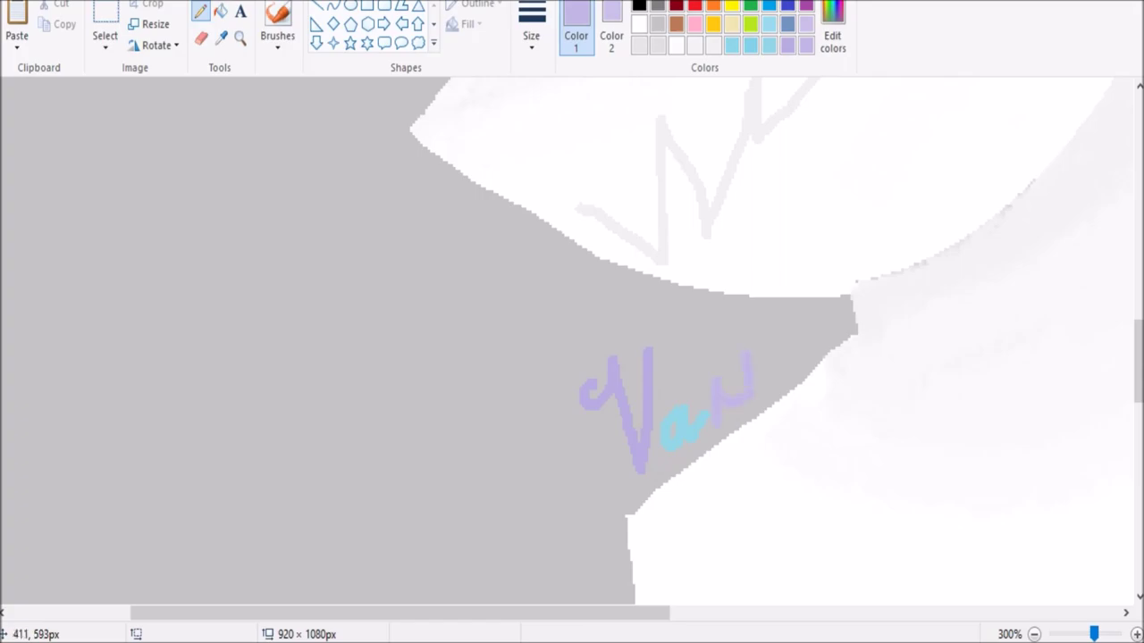
key("ctrl+z")
key("ctrl+z")
key("ctrl+z")
Handwrite the name signature in light blue on the grey background above the fringe
left_click(770, 45)
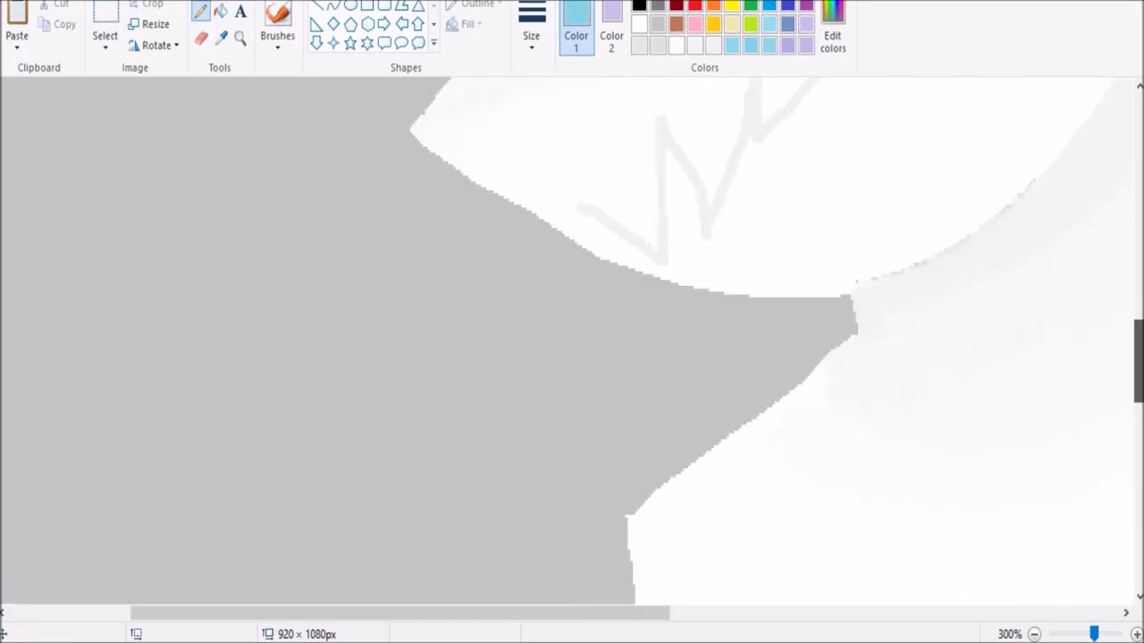
scroll(572, 340, "up", 10)
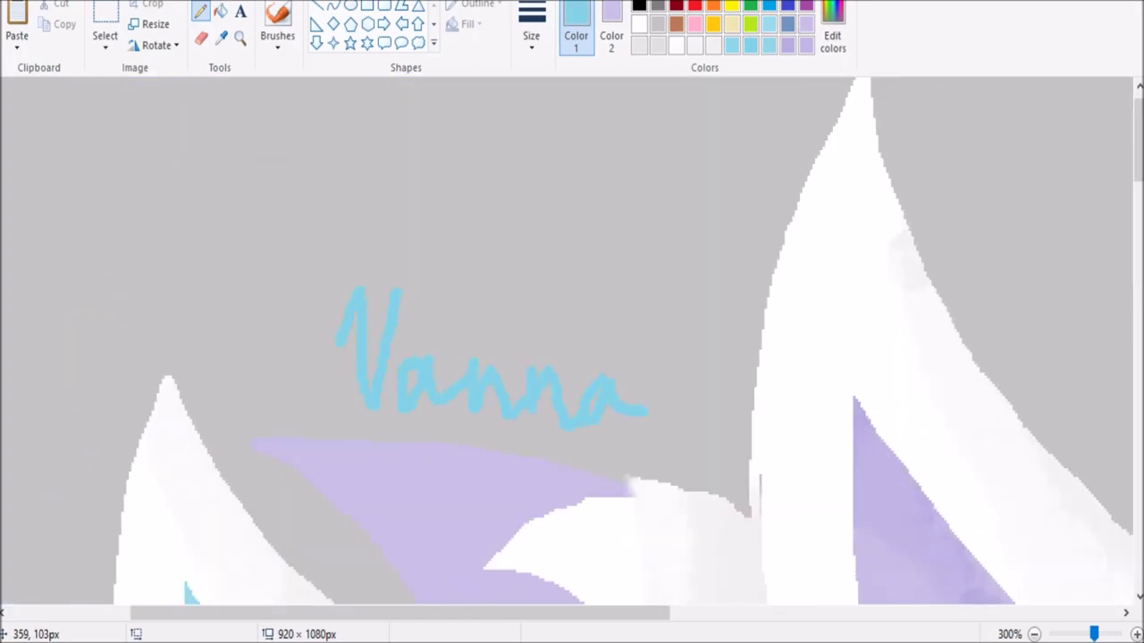